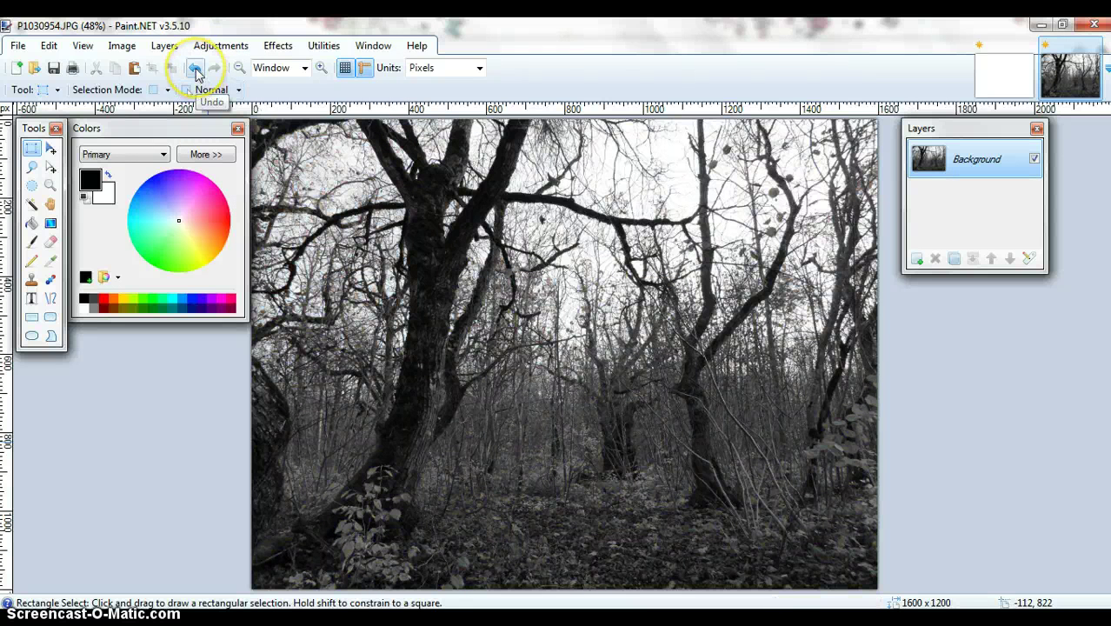
Apply a Brightness / Contrast adjustment to the forest photo with brightness 12 and contrast -13.
click(210, 51)
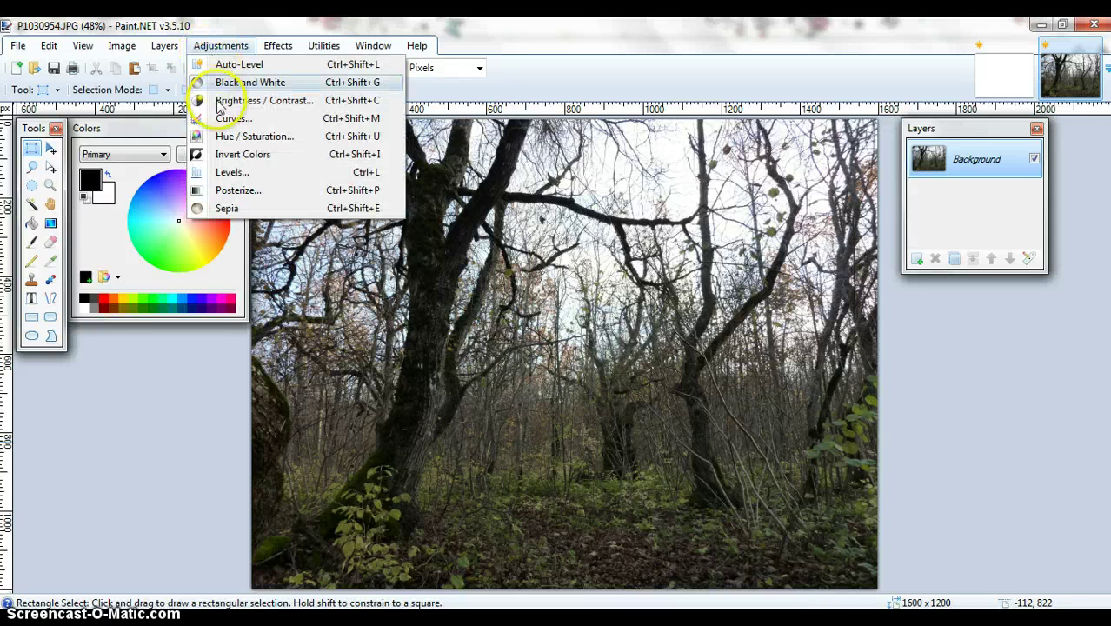
click(221, 101)
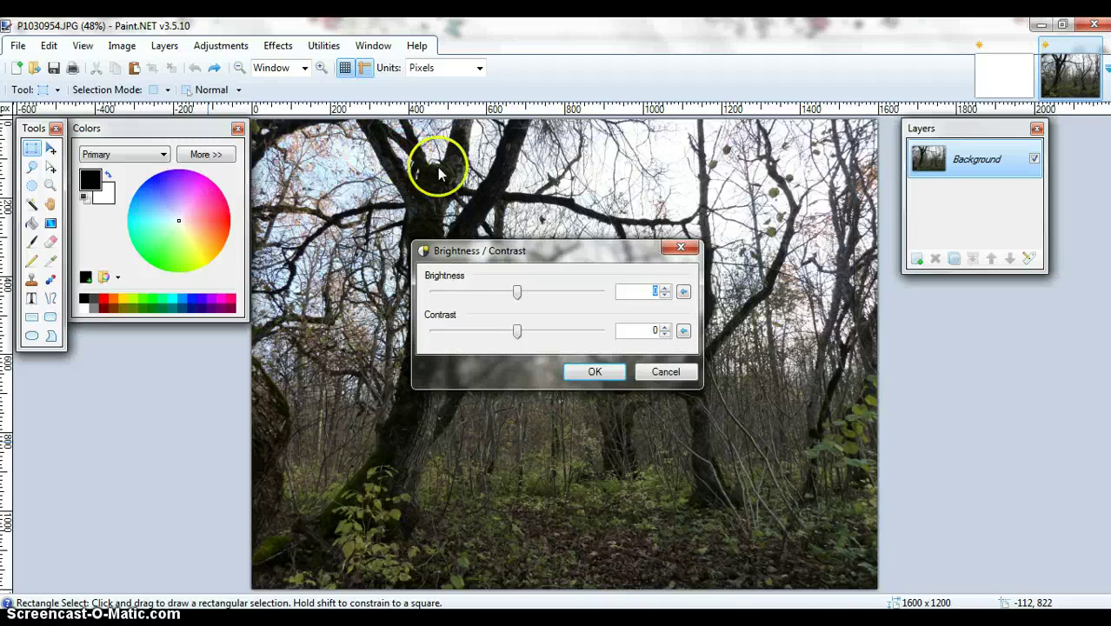
click(665, 289)
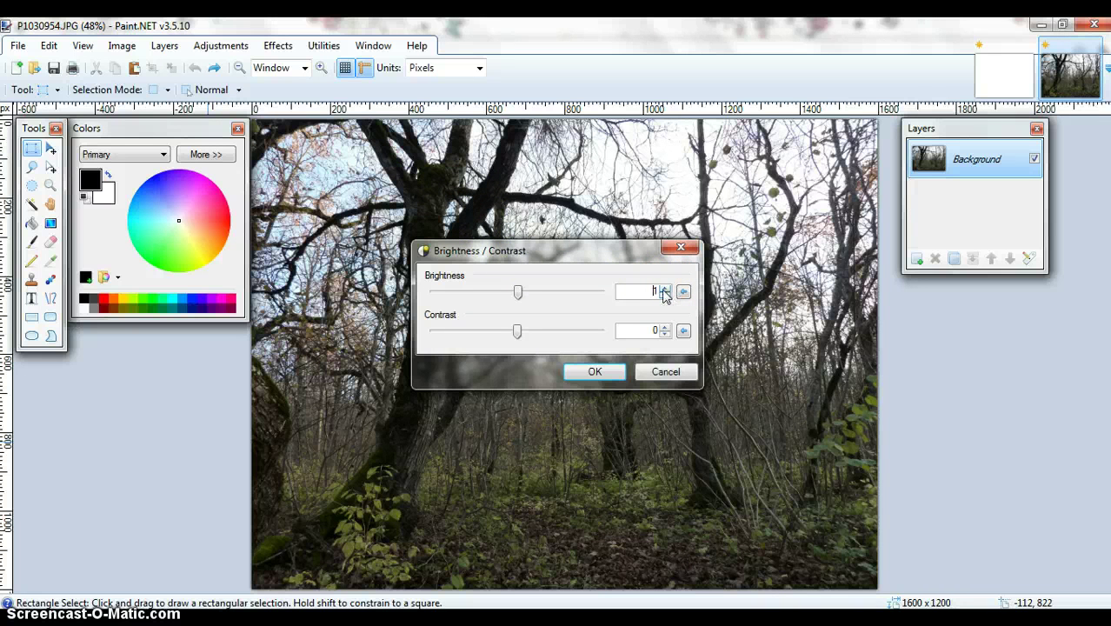
click(665, 288)
click(665, 289)
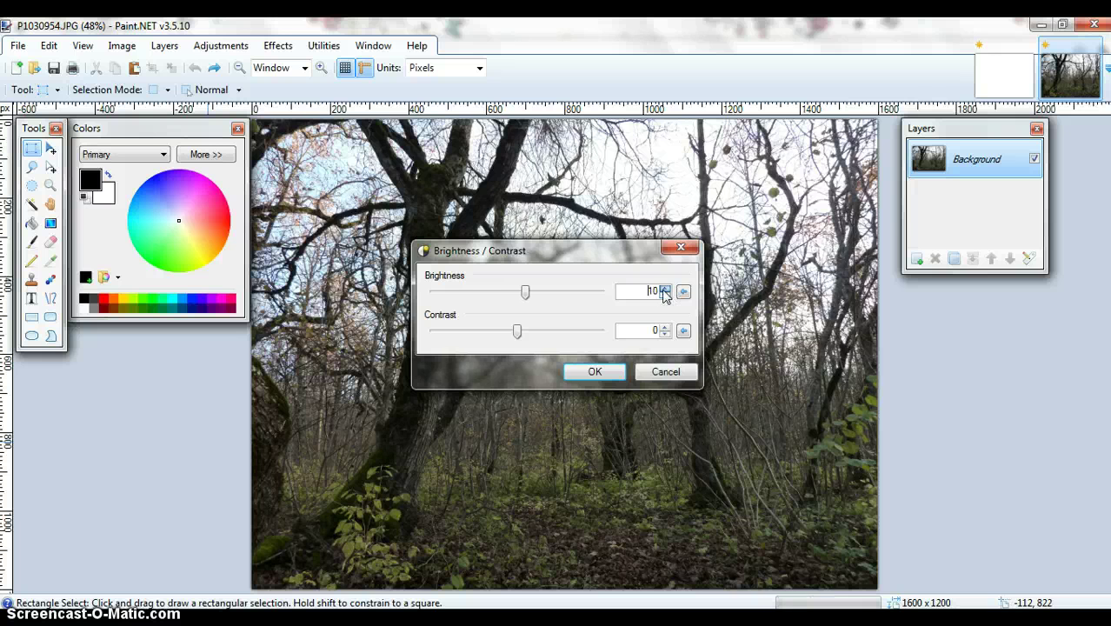
click(666, 334)
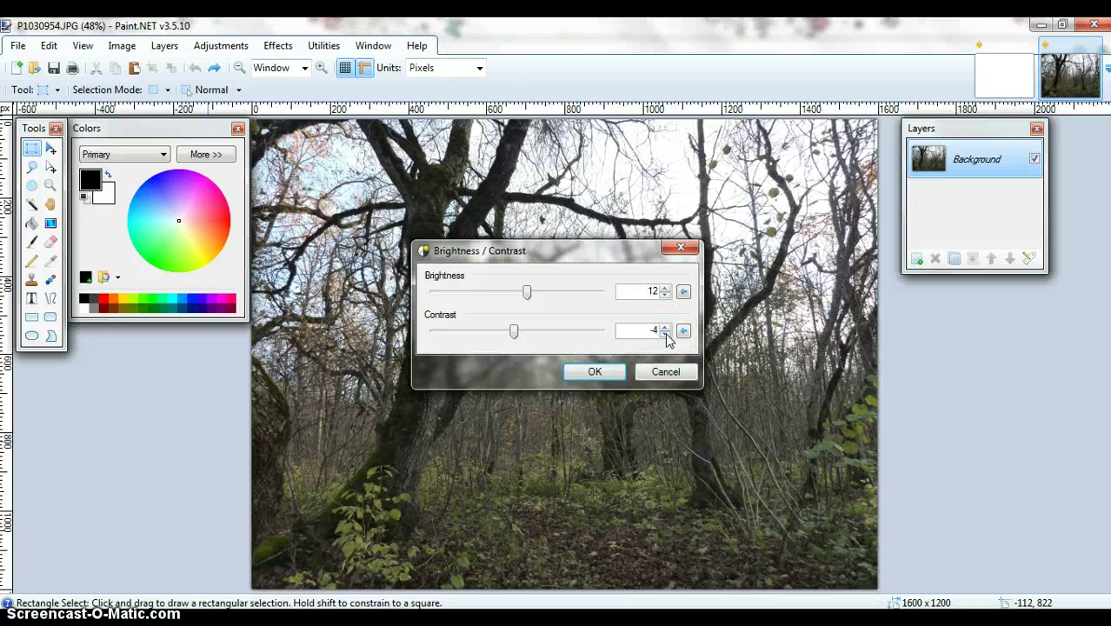
click(665, 334)
click(665, 334)
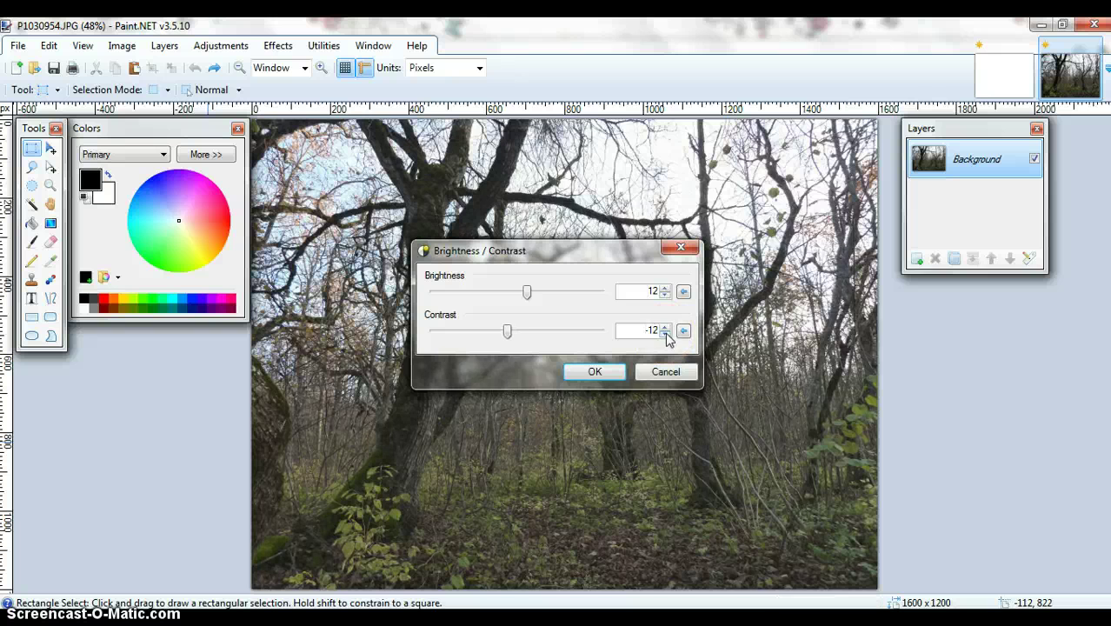
click(666, 334)
click(665, 334)
click(613, 373)
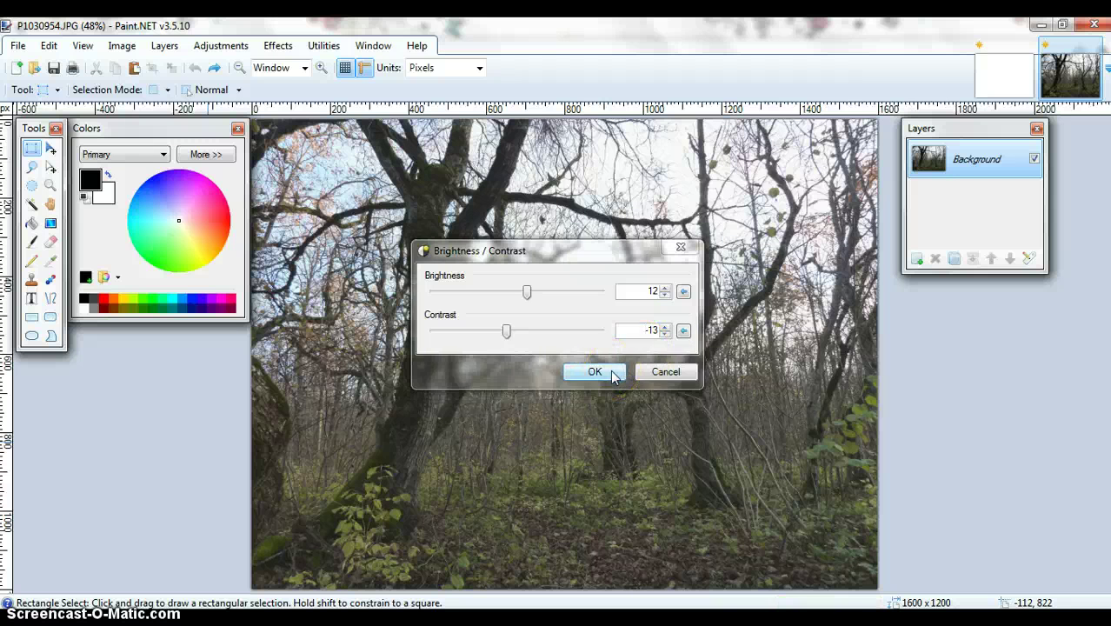
Undo the brightness and contrast adjustment.
click(413, 437)
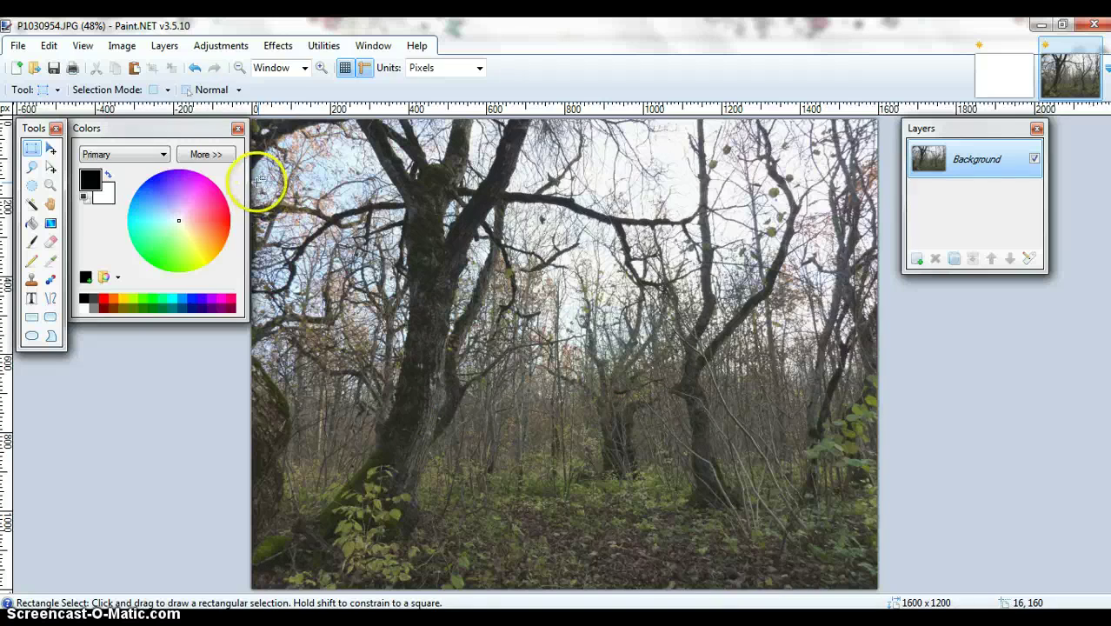
click(195, 69)
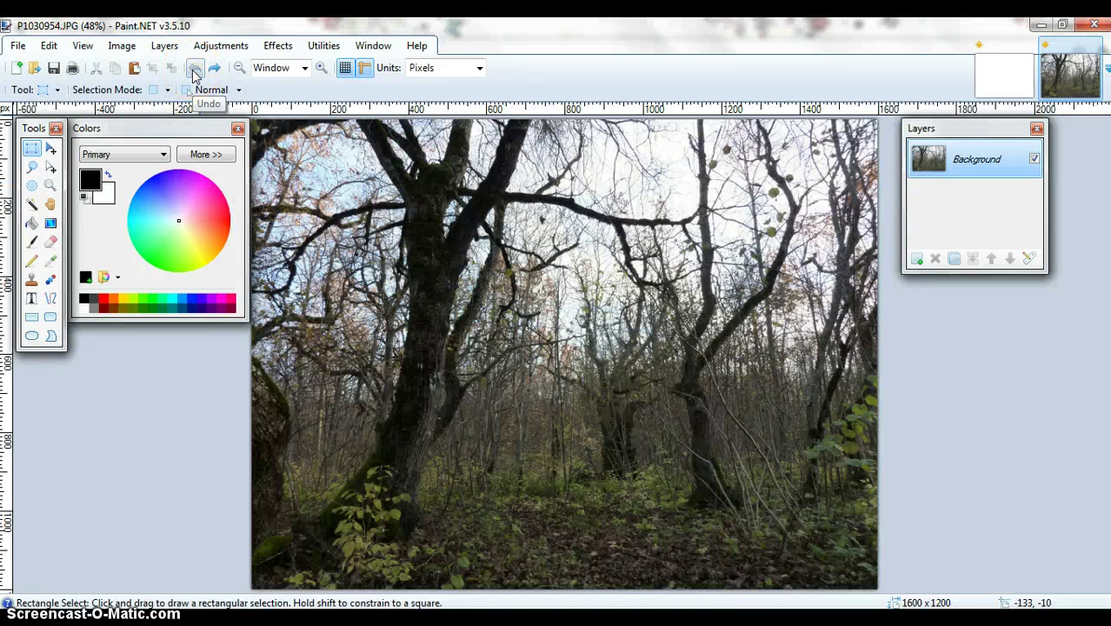
Start a Curves adjustment and add luminosity control points at about (84, 186) and (174, 93), plus a low one between them.
click(221, 48)
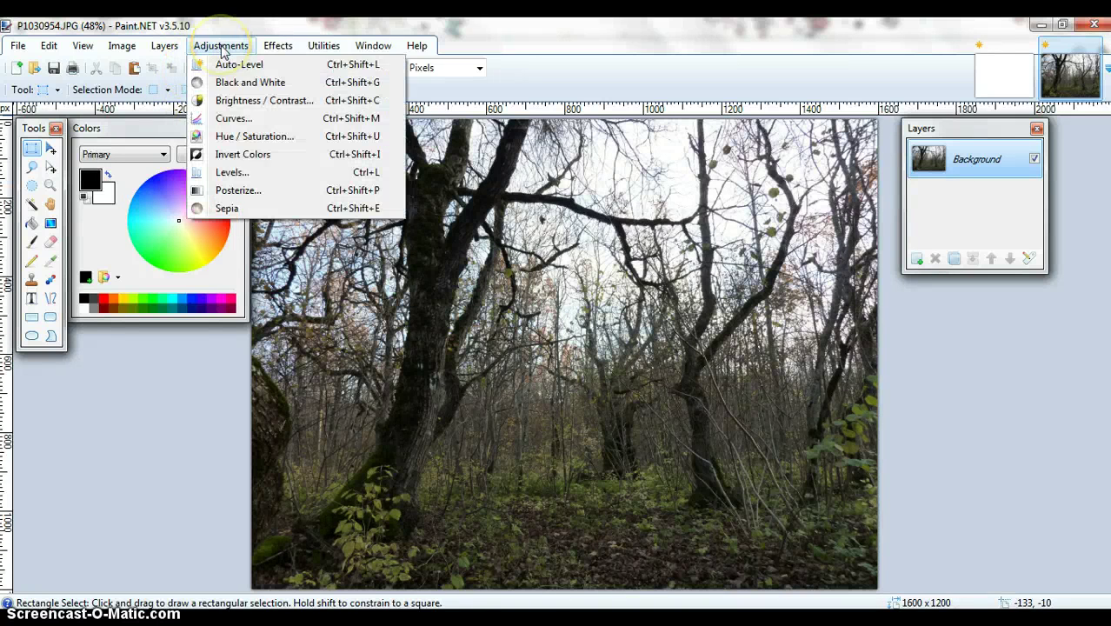
click(232, 119)
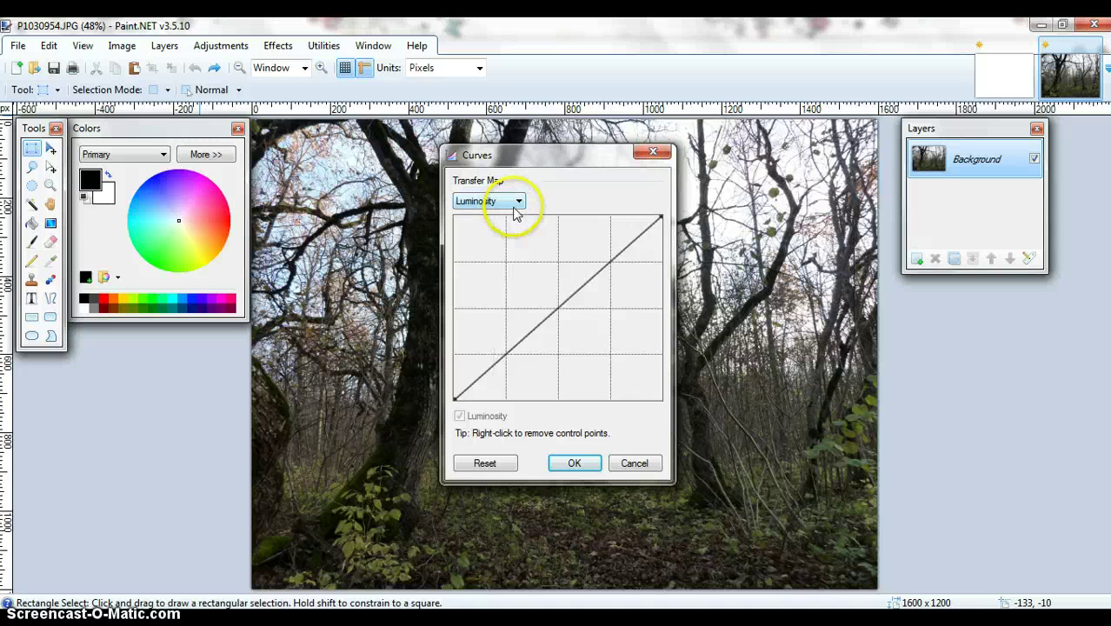
click(522, 267)
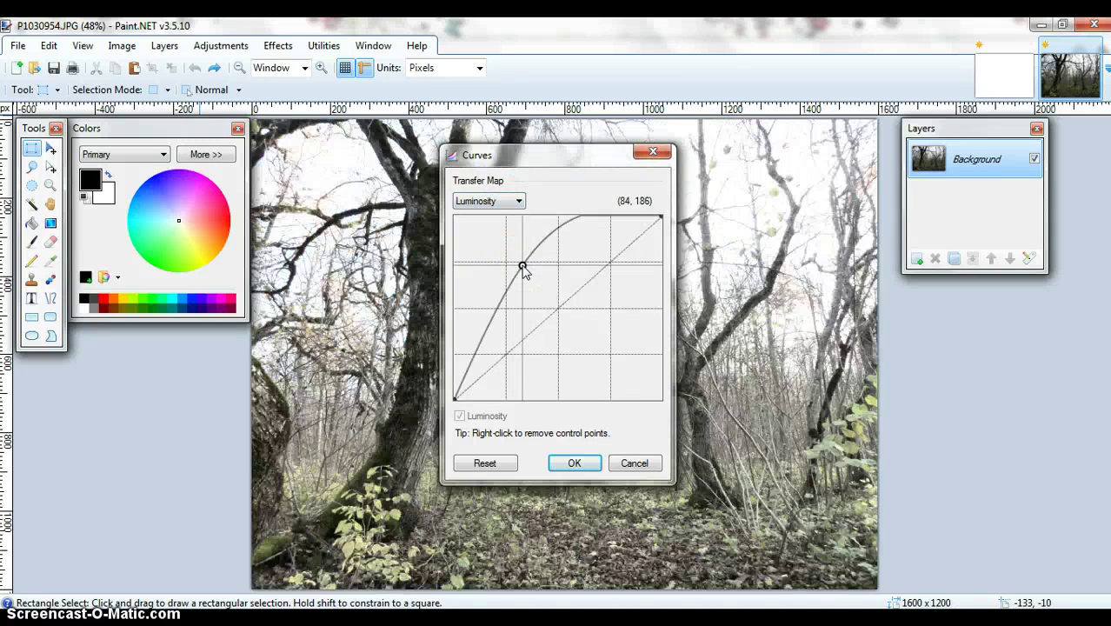
click(596, 334)
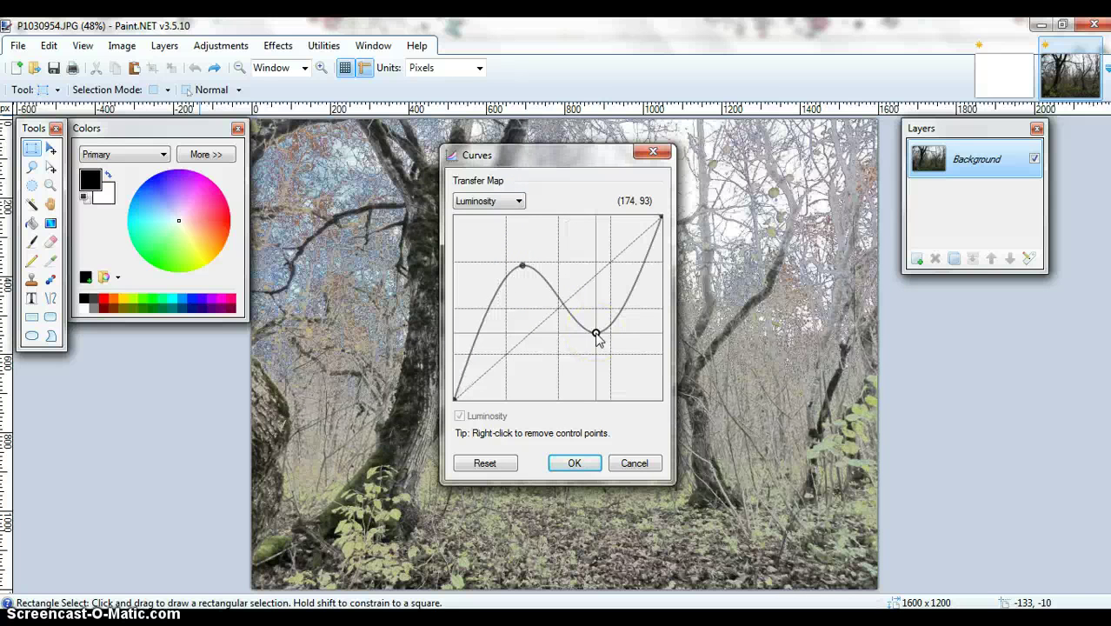
click(541, 353)
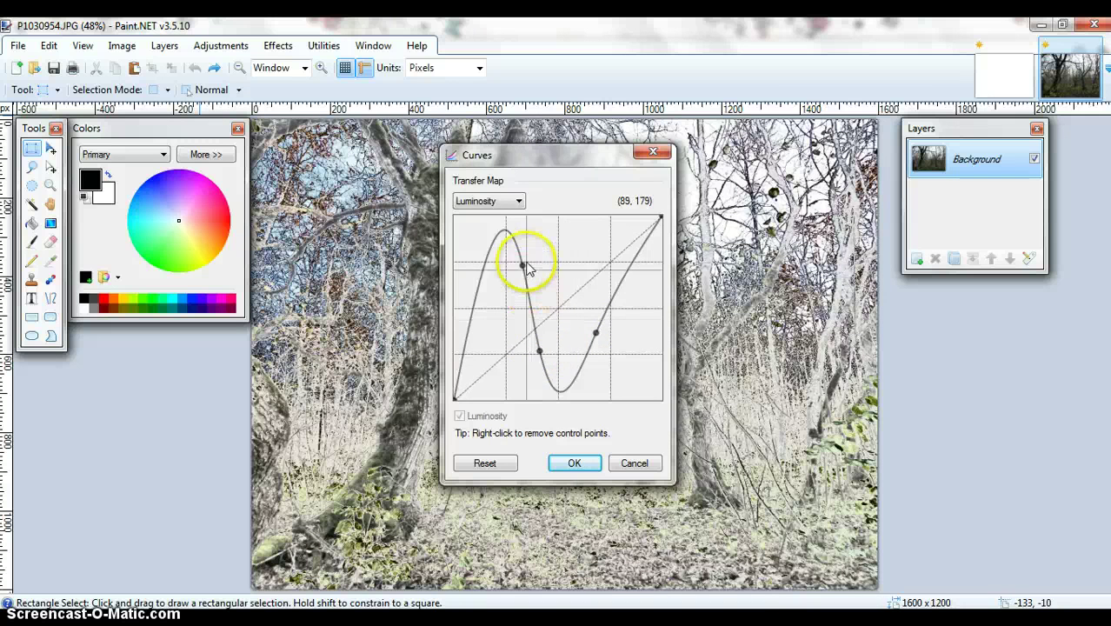
Try reshaping the luminosity curve by moving its control points, and reset it to a straight line.
drag(522, 266, 599, 300)
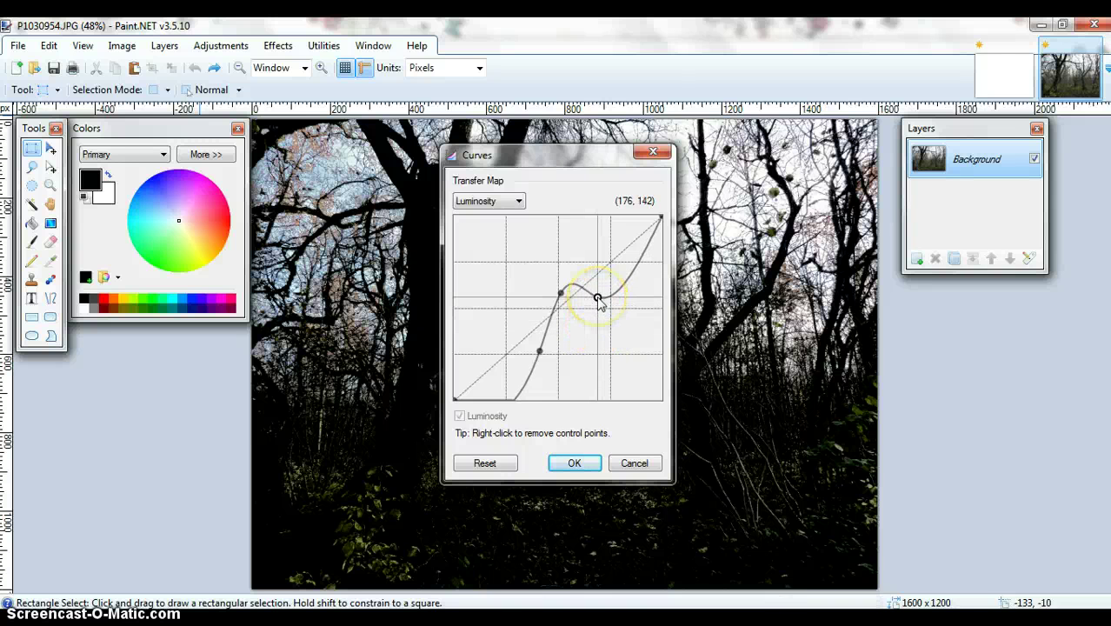
drag(567, 351, 500, 311)
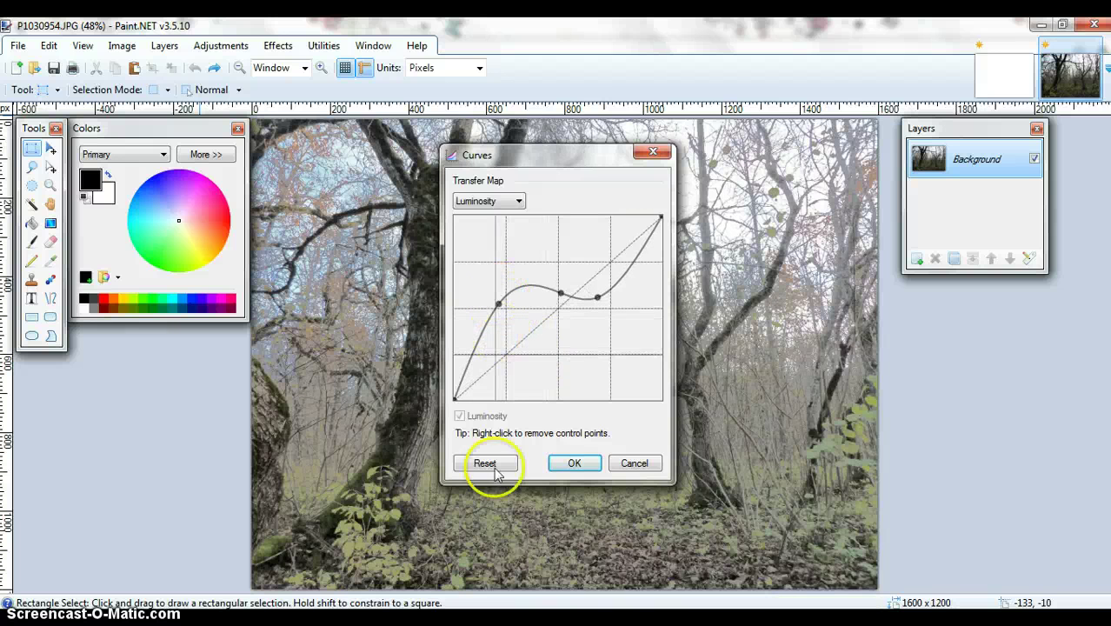
click(487, 463)
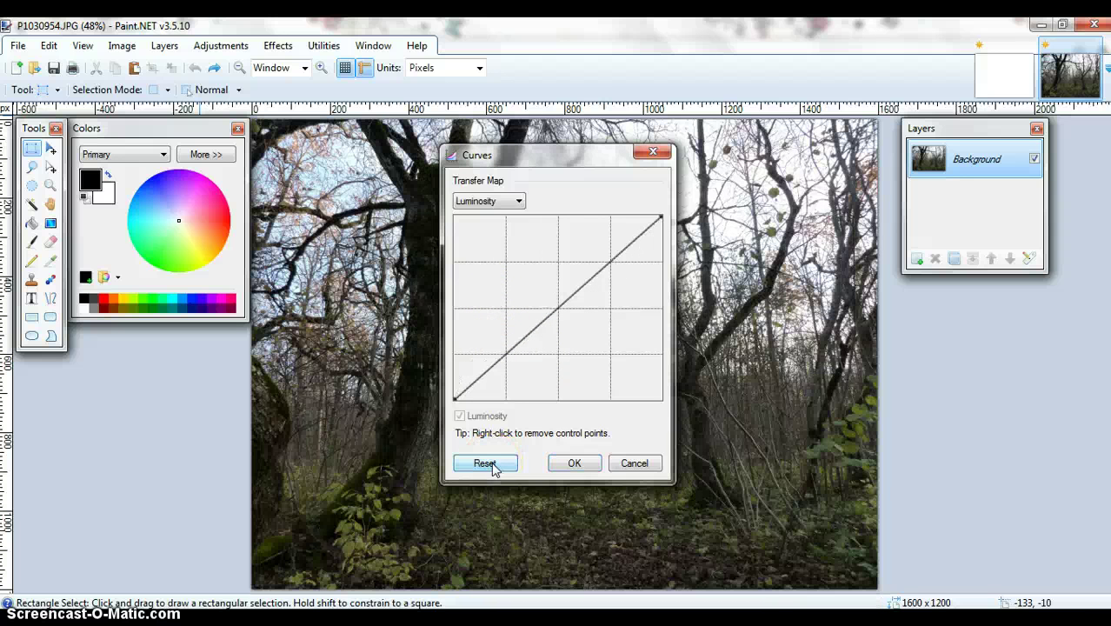
Switch the transfer map to RGB with only the blue channel enabled, raise its shadows at (25, 60), and pull its midtones below the diagonal.
click(520, 203)
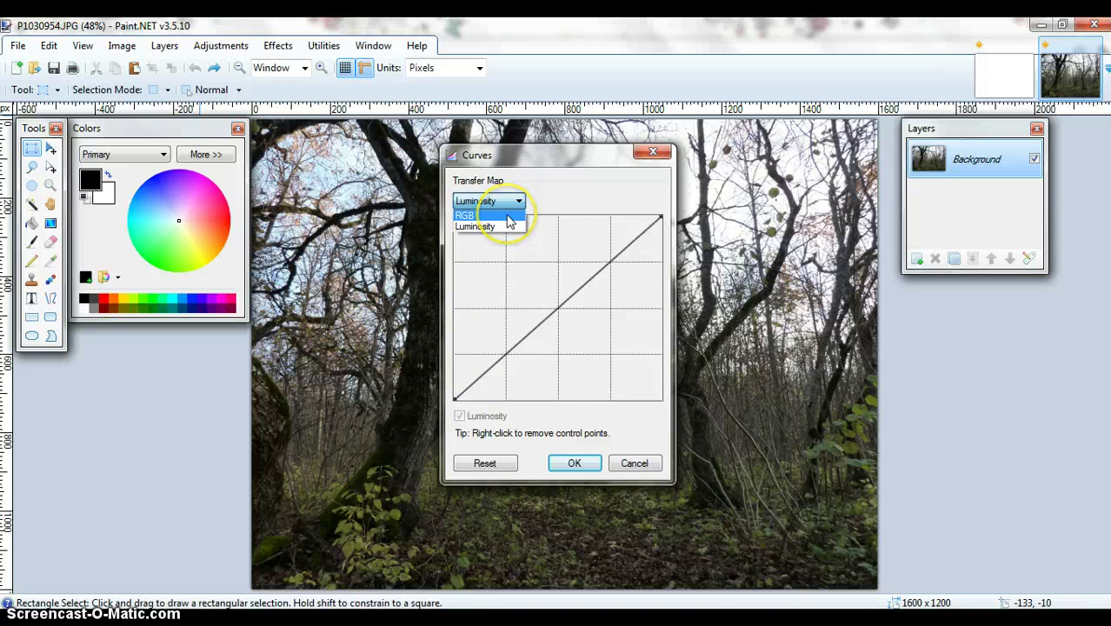
click(508, 217)
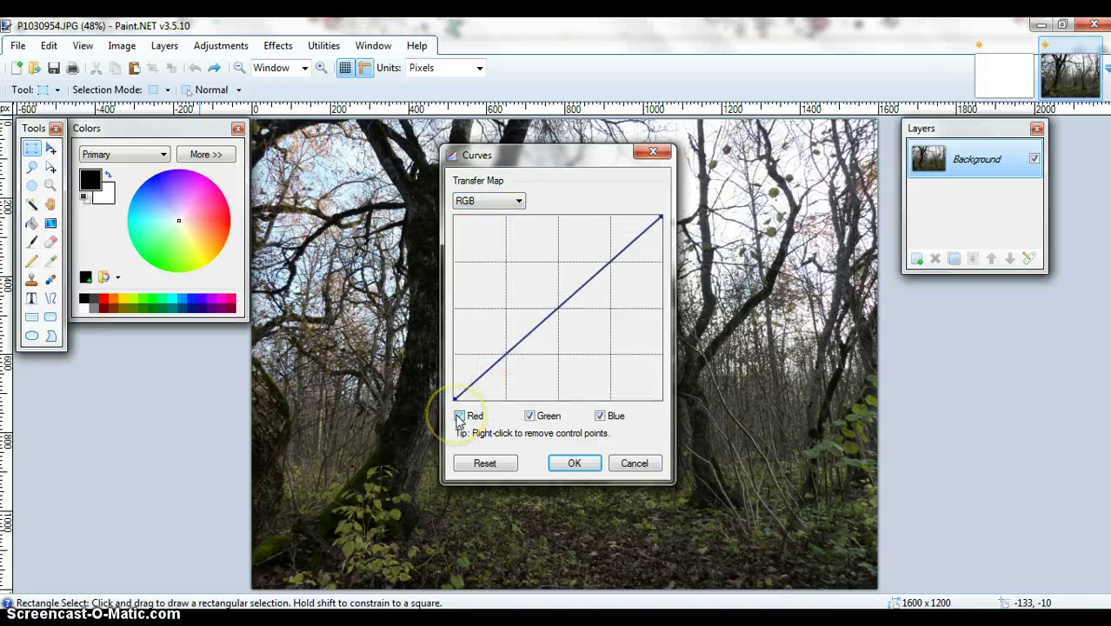
click(459, 417)
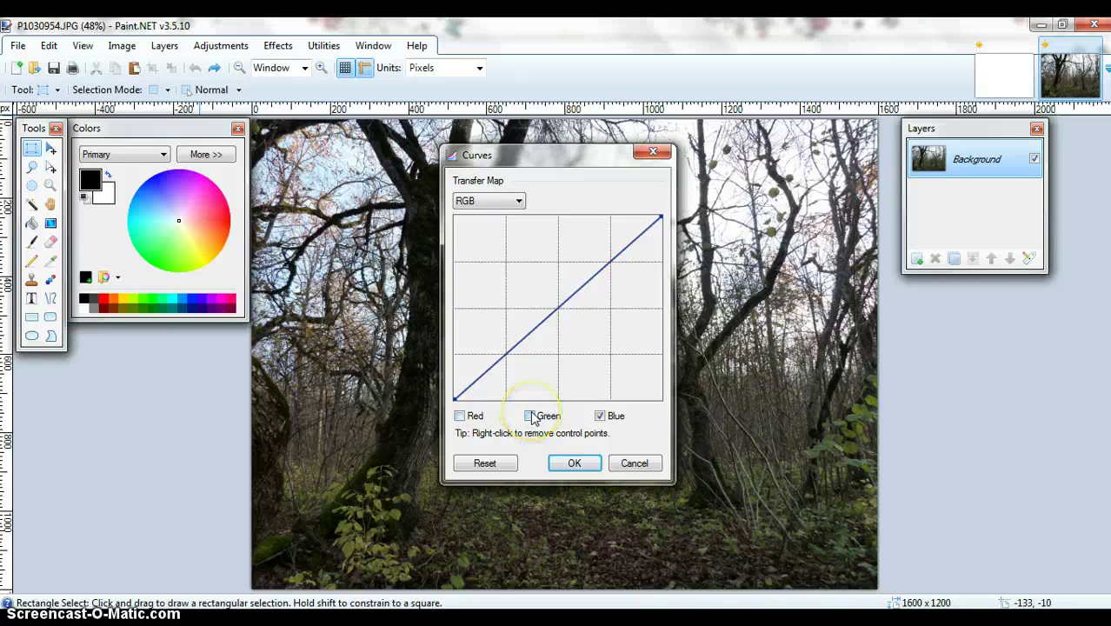
drag(486, 372, 474, 358)
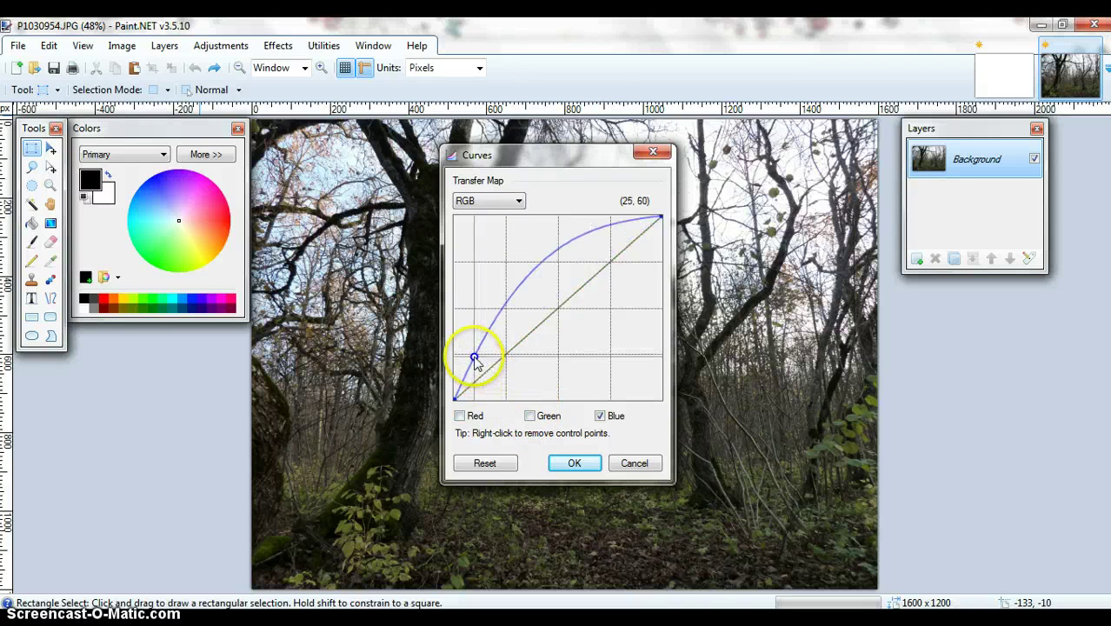
drag(527, 281, 554, 322)
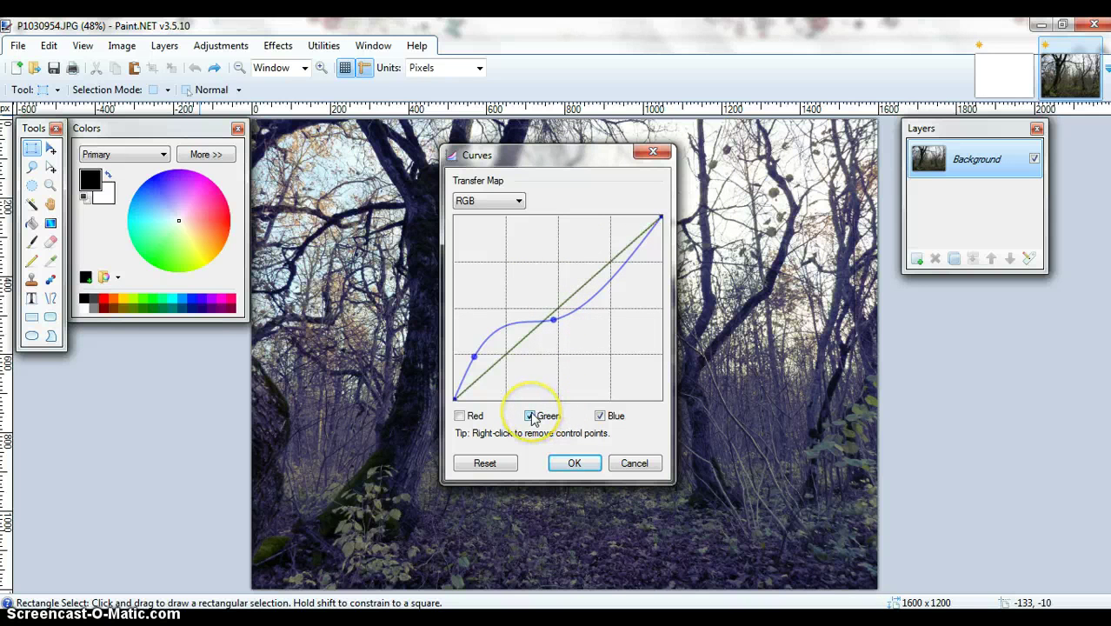
With green enabled alongside blue, add shared curve points at about (53, 71) and (147, 146).
drag(513, 372, 498, 352)
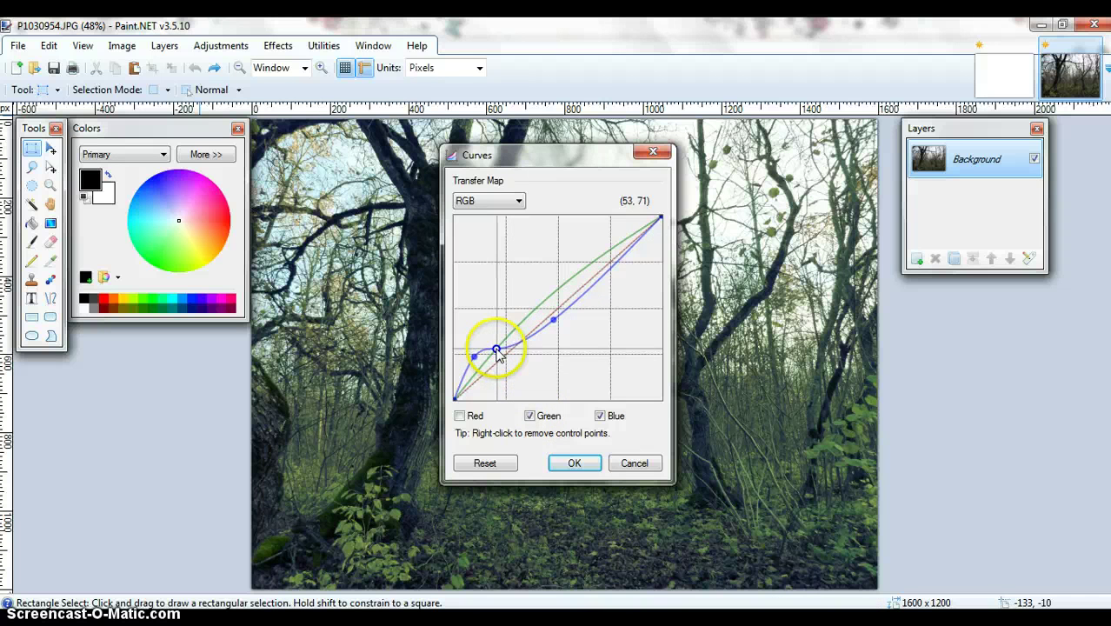
mouse_move(573, 300)
mouse_down()
mouse_move(576, 261)
mouse_move(561, 285)
mouse_move(574, 297)
mouse_up()
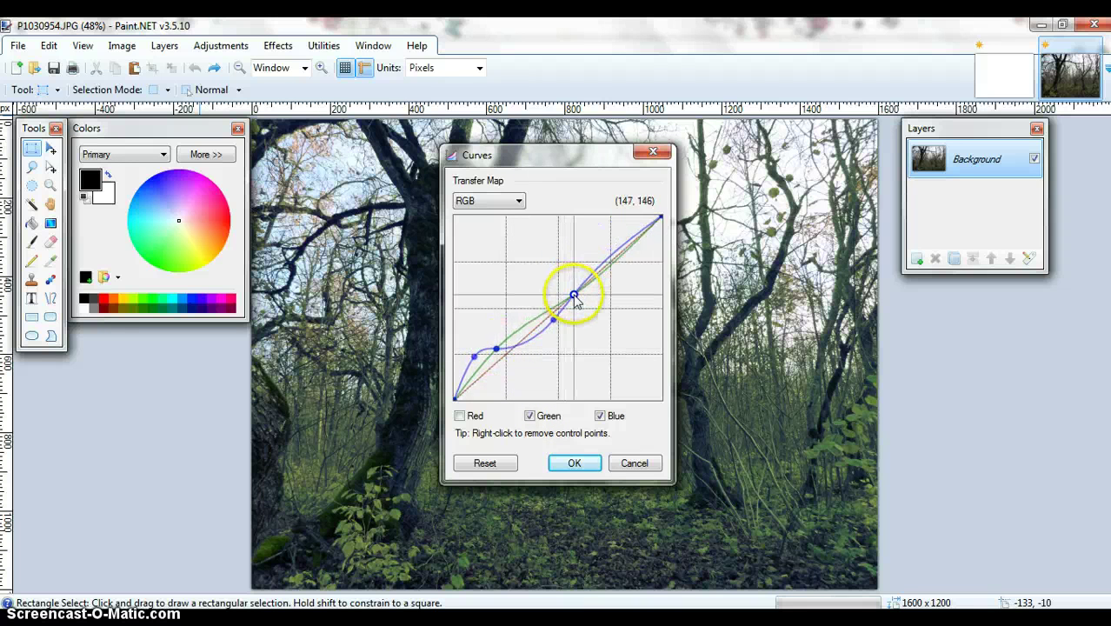
Enable only the red channel and shape its curve with a point at (60, 38), a raised midtone point and one at (159, 176).
click(460, 417)
click(530, 417)
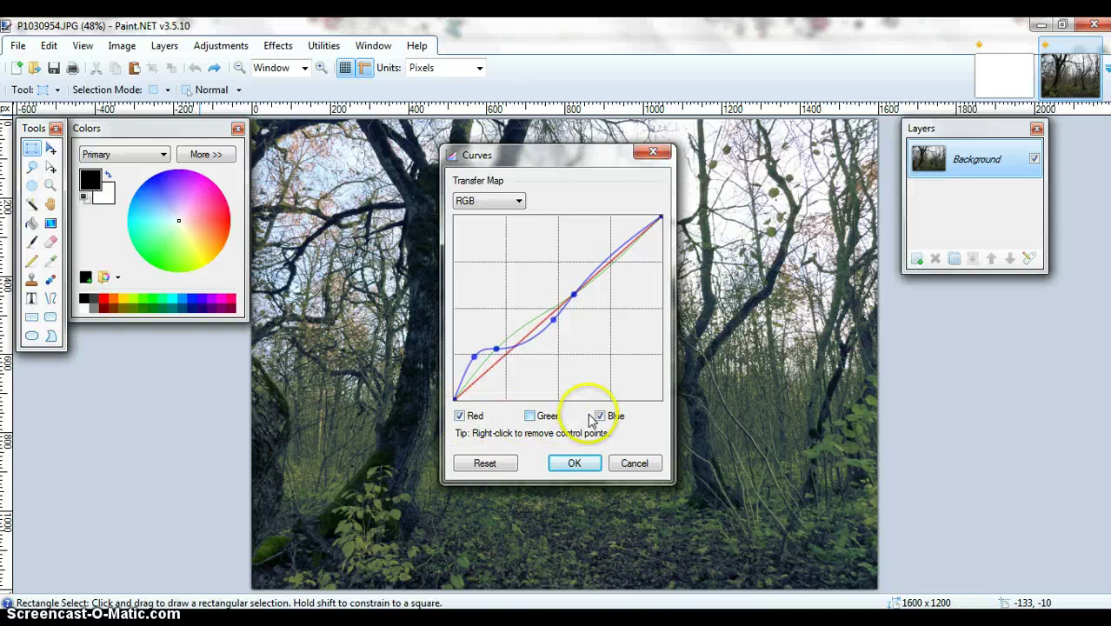
click(600, 417)
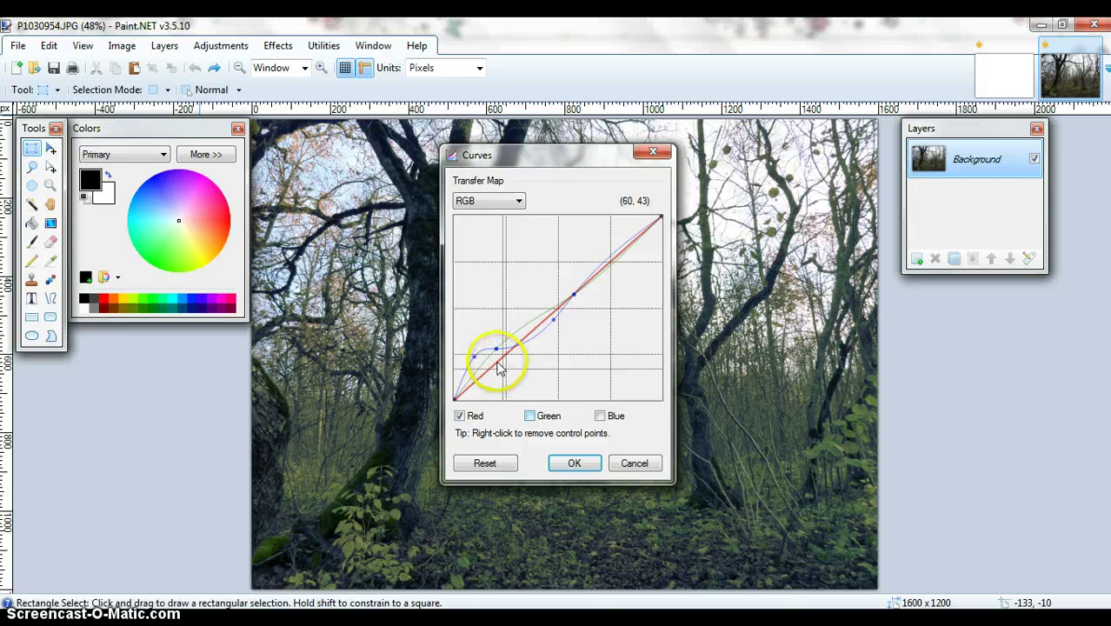
drag(502, 369, 503, 375)
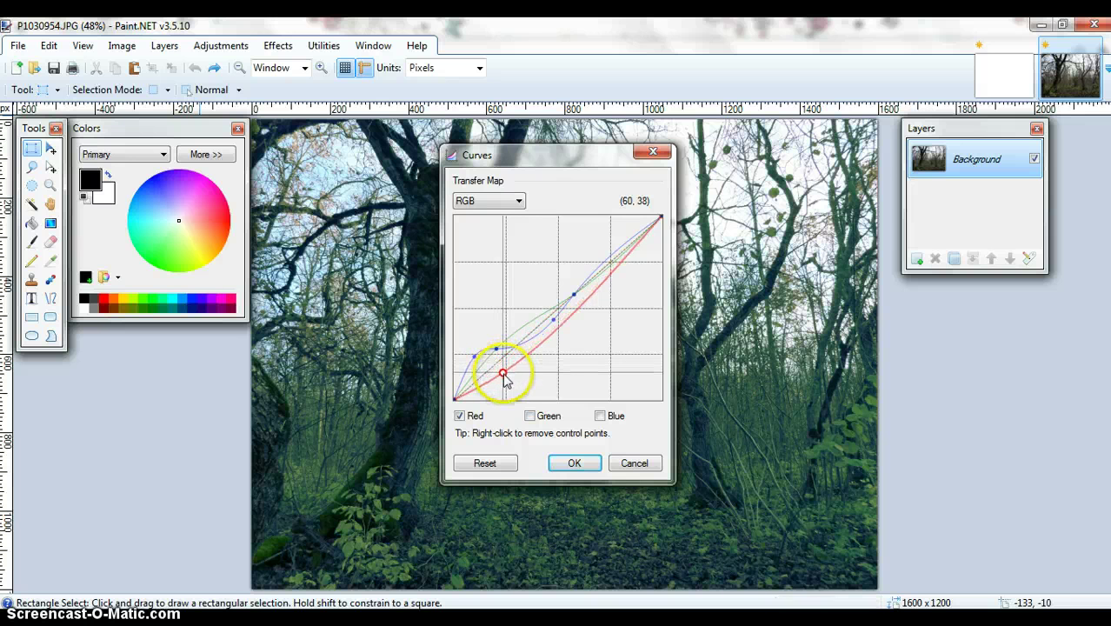
drag(549, 344, 522, 318)
click(561, 246)
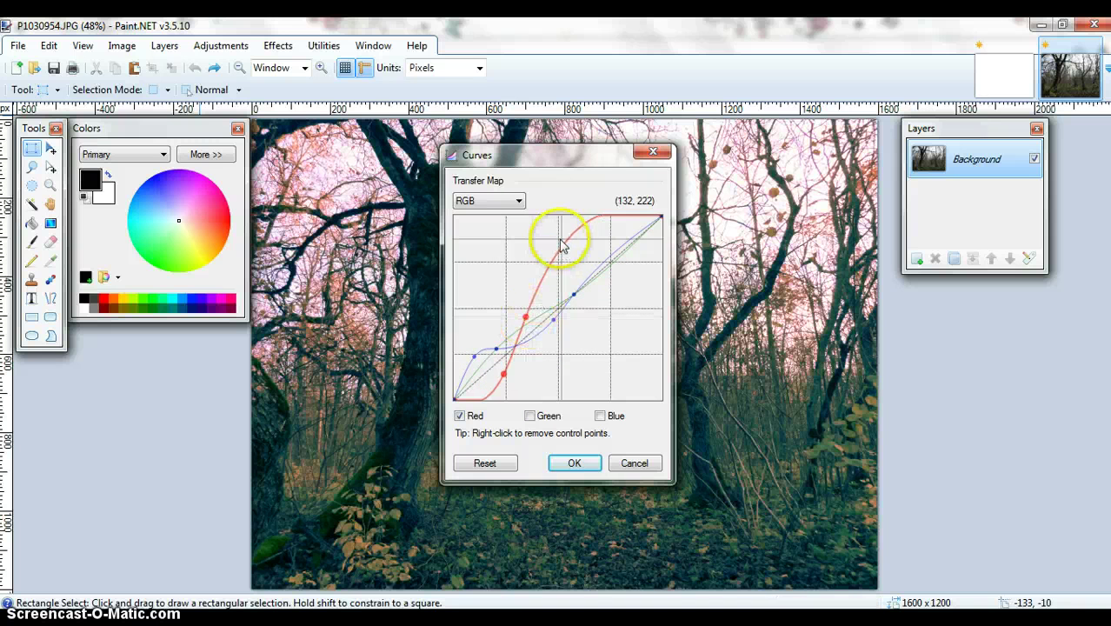
drag(566, 246, 584, 274)
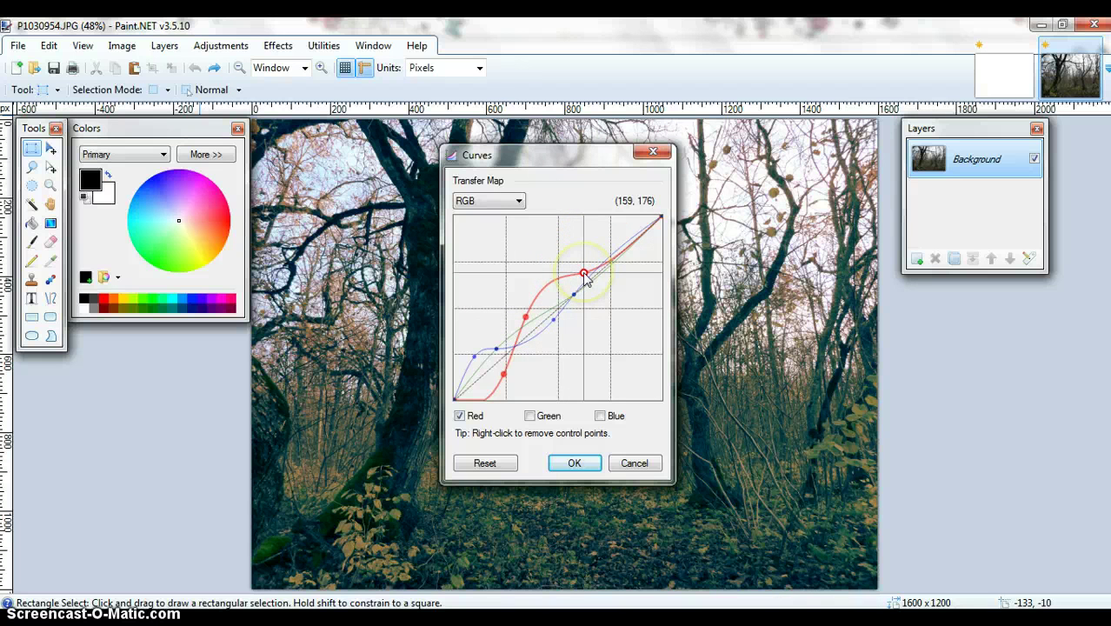
Enable all three channels again, add a shared curve point slightly below the centre, and apply the Curves adjustment.
click(530, 417)
click(600, 418)
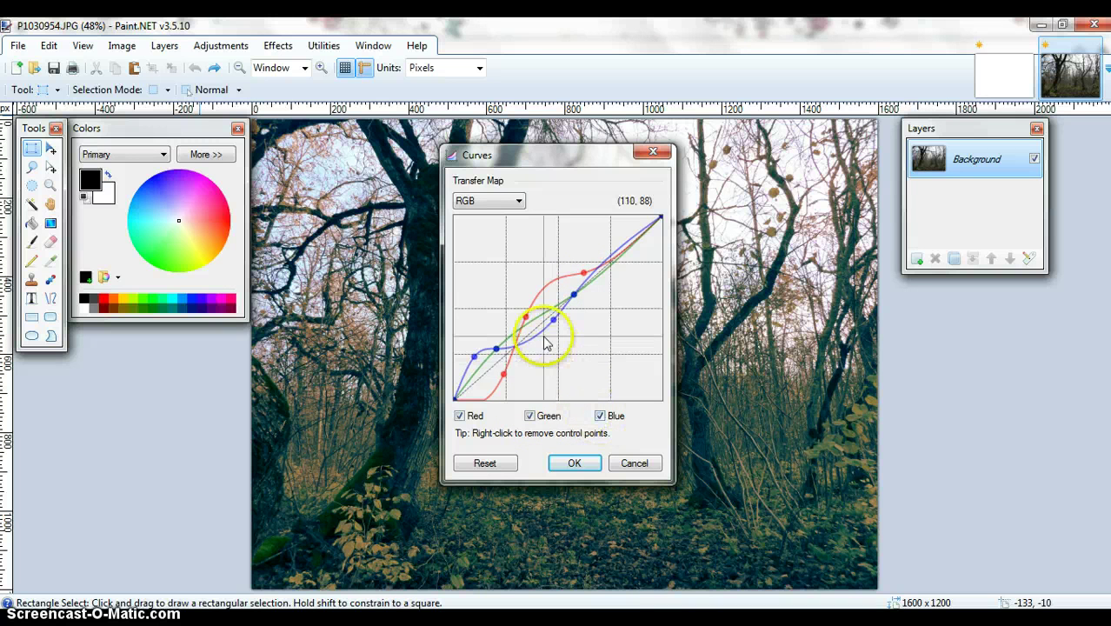
drag(540, 339, 530, 331)
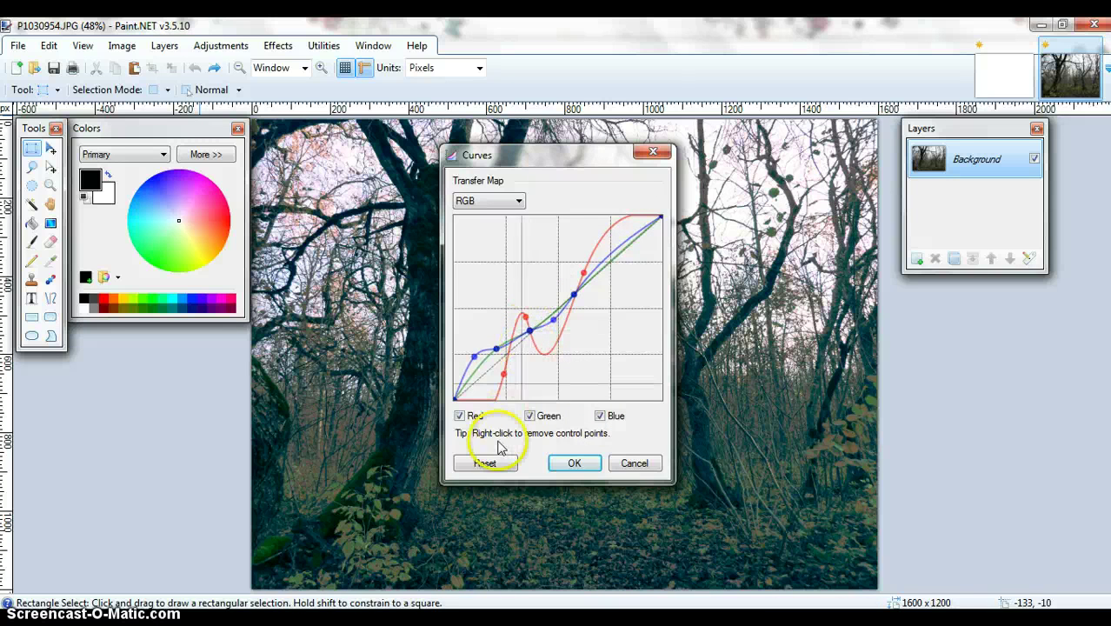
click(560, 467)
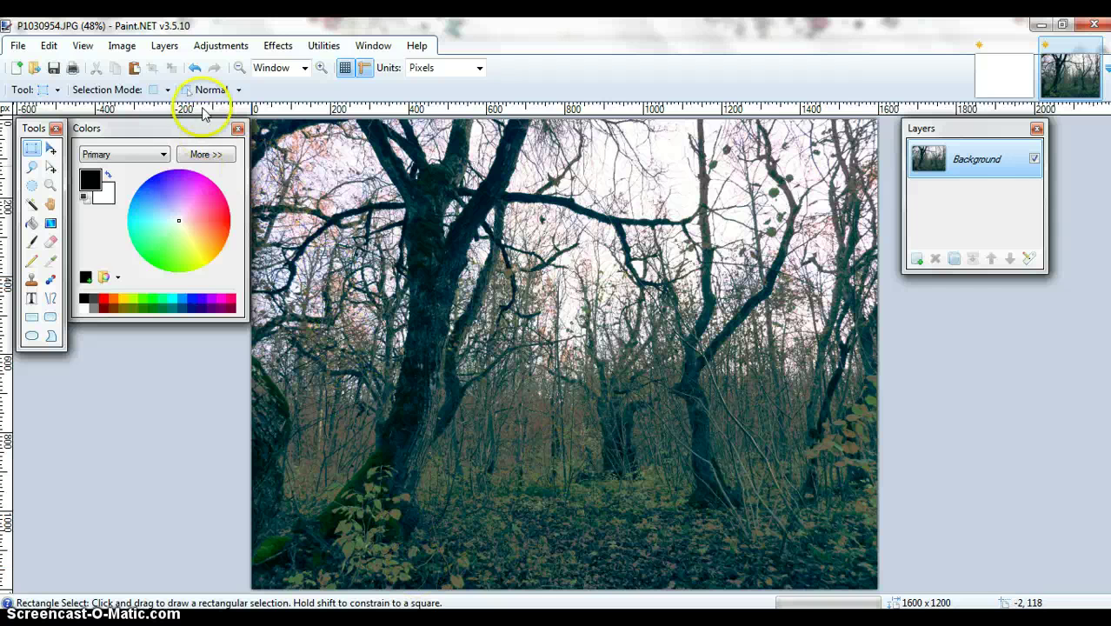
Undo the Curves adjustment and start a Hue / Saturation adjustment with the hue set to 10.
click(197, 68)
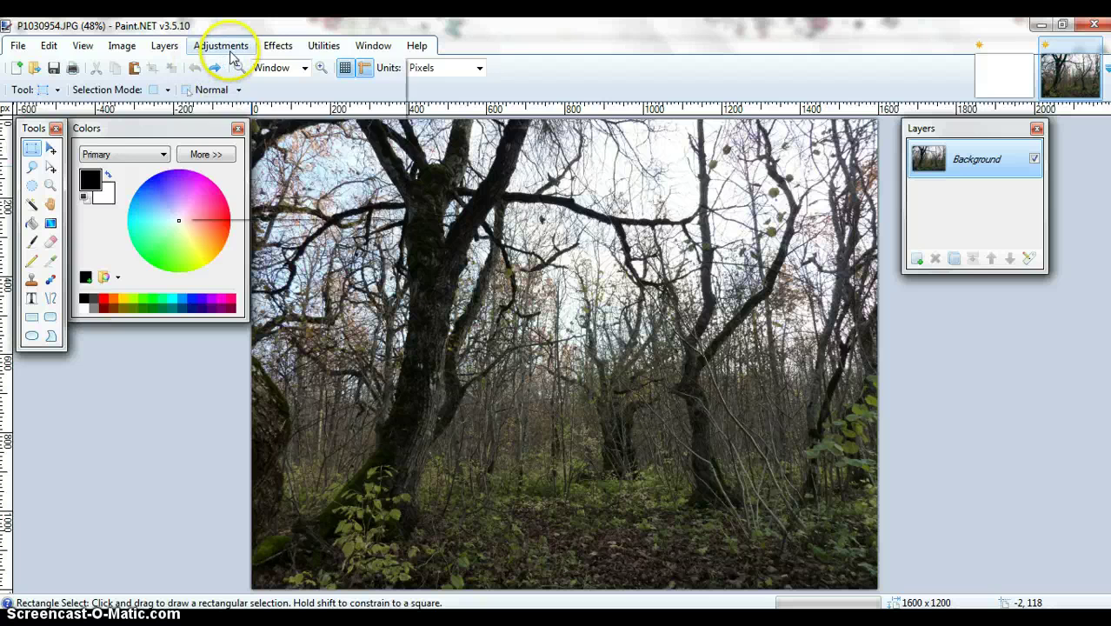
click(223, 46)
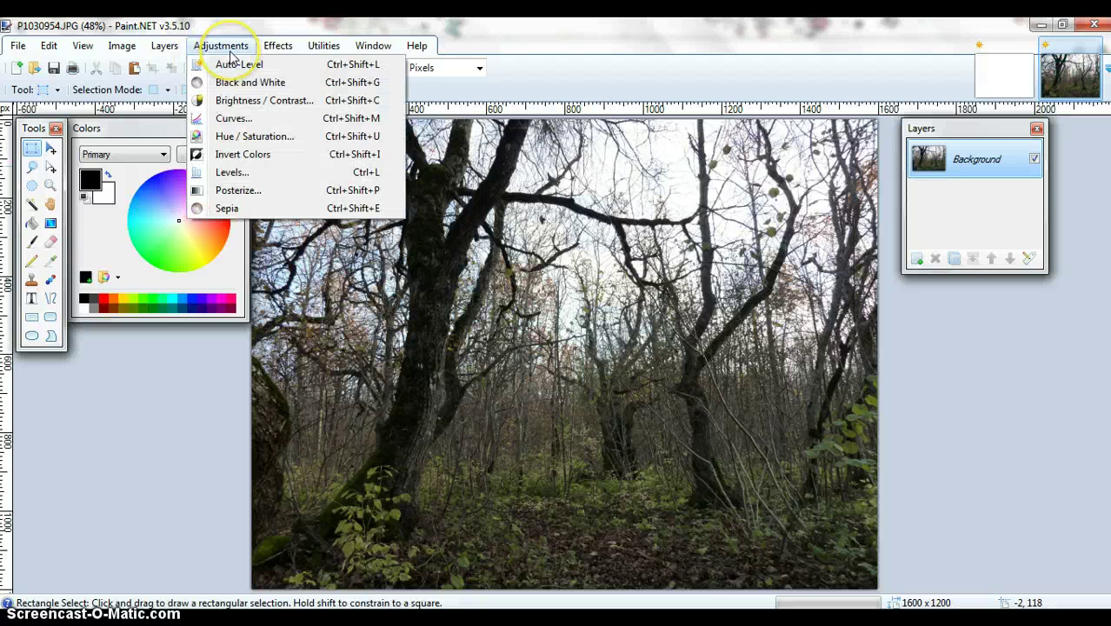
click(234, 139)
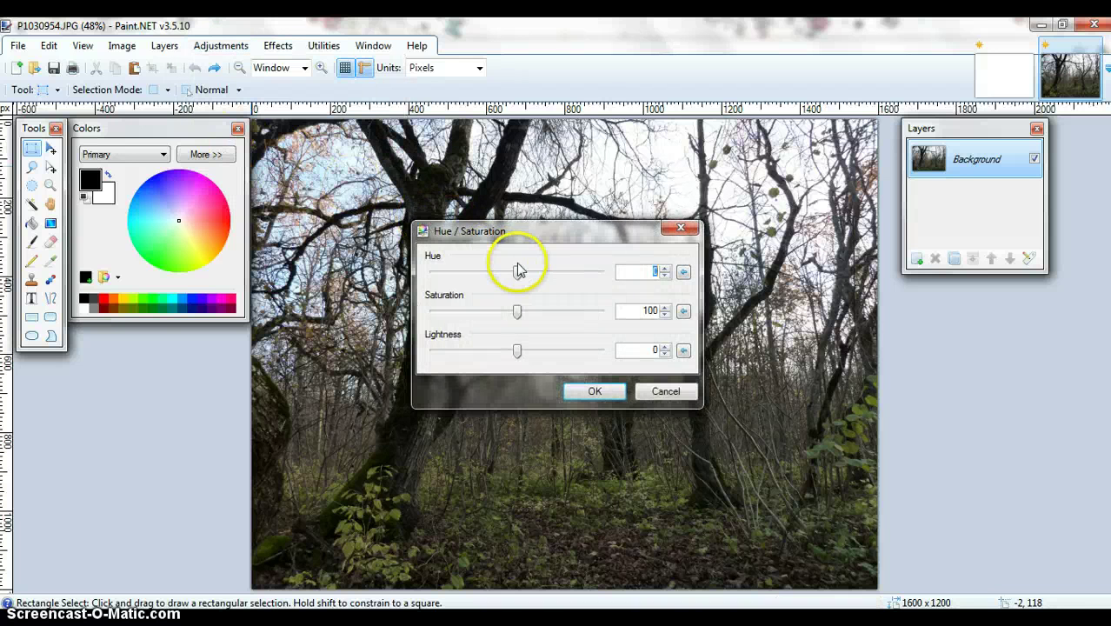
click(535, 277)
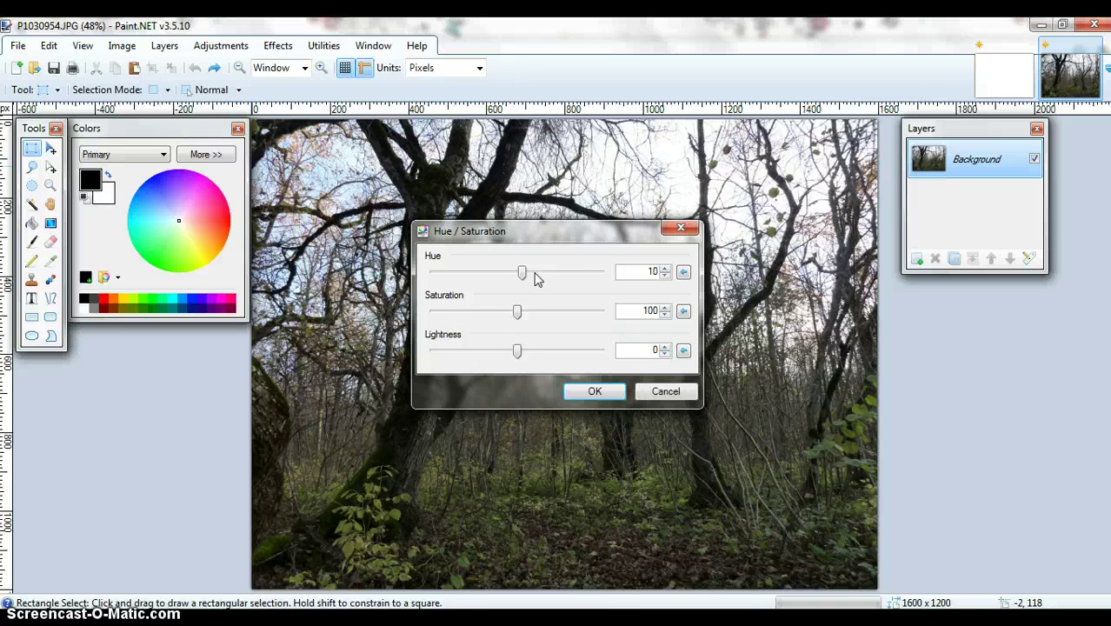
Set the saturation to 65 and the lightness to 30, apply the Hue / Saturation adjustment, and undo it.
click(485, 315)
click(545, 350)
click(546, 351)
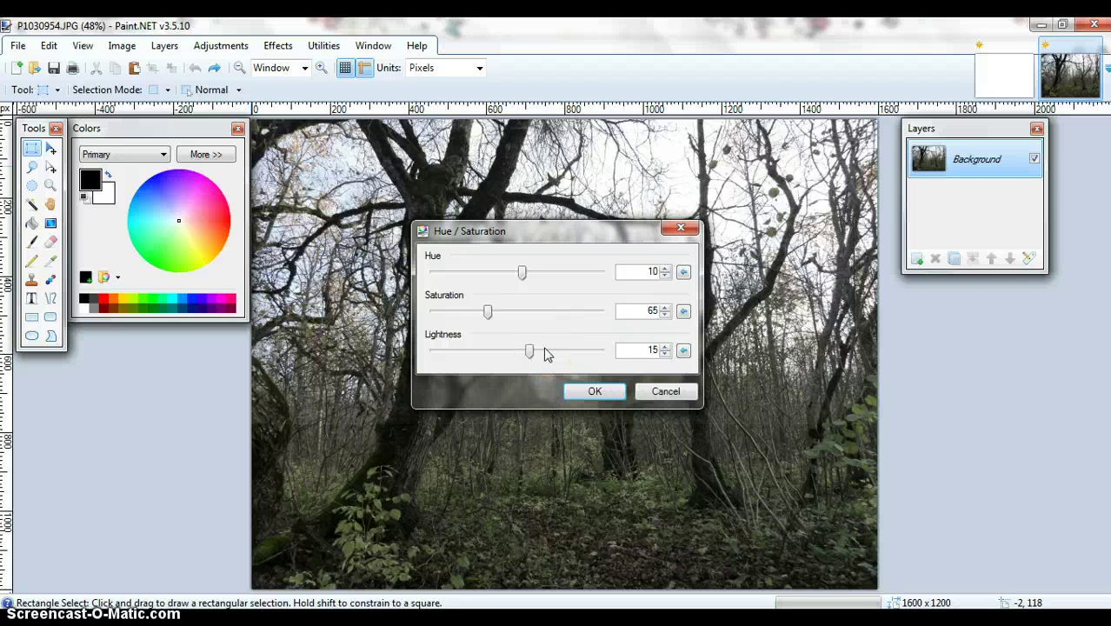
click(546, 350)
click(546, 351)
click(530, 353)
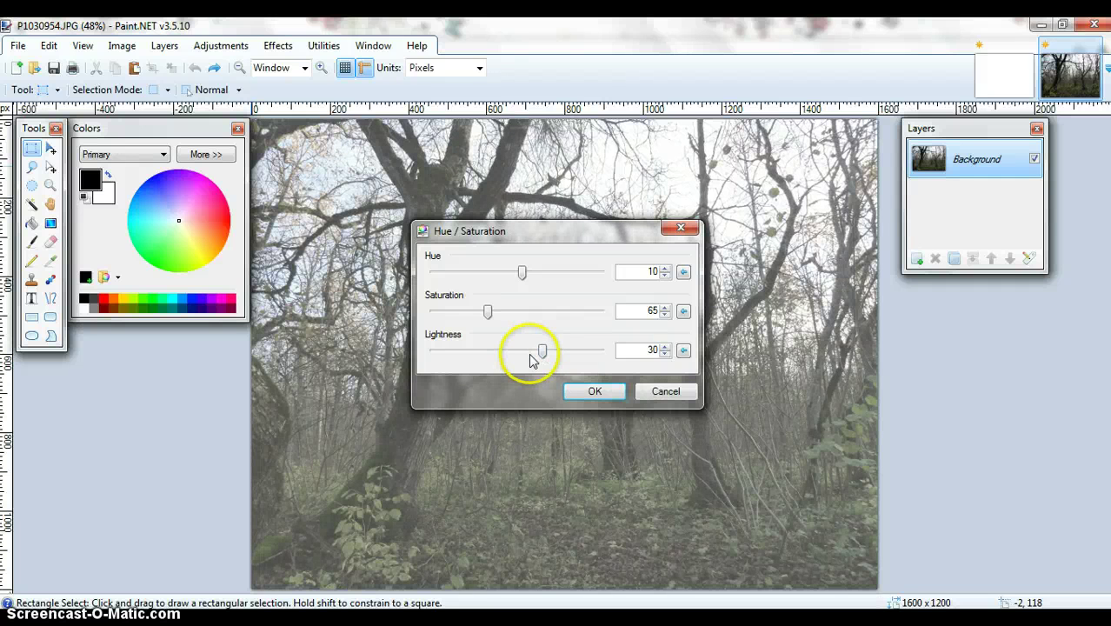
click(619, 397)
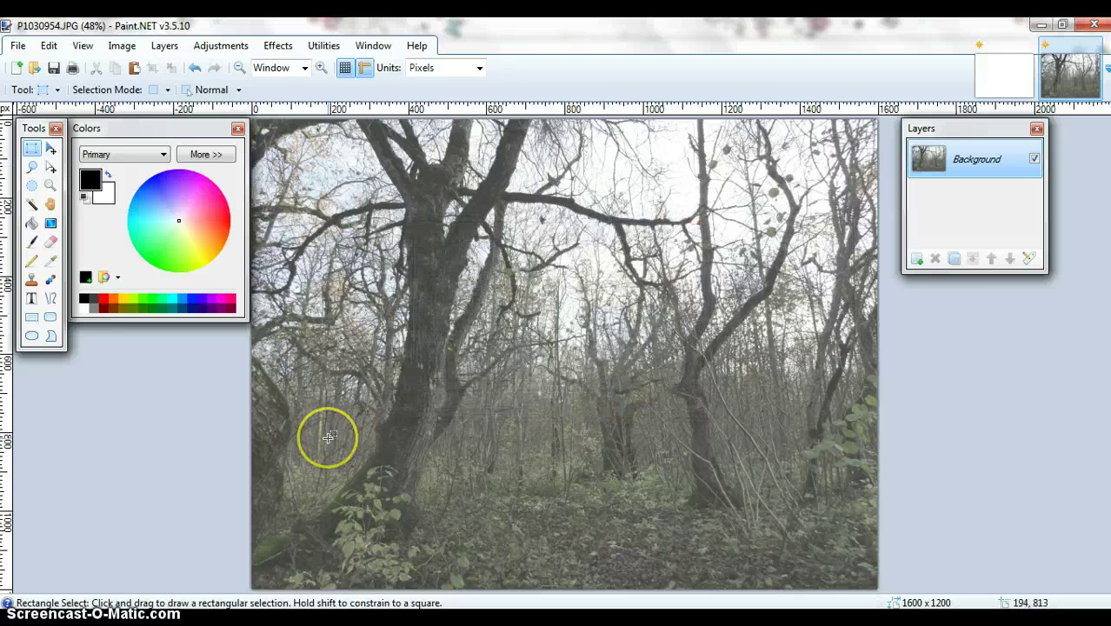
click(196, 70)
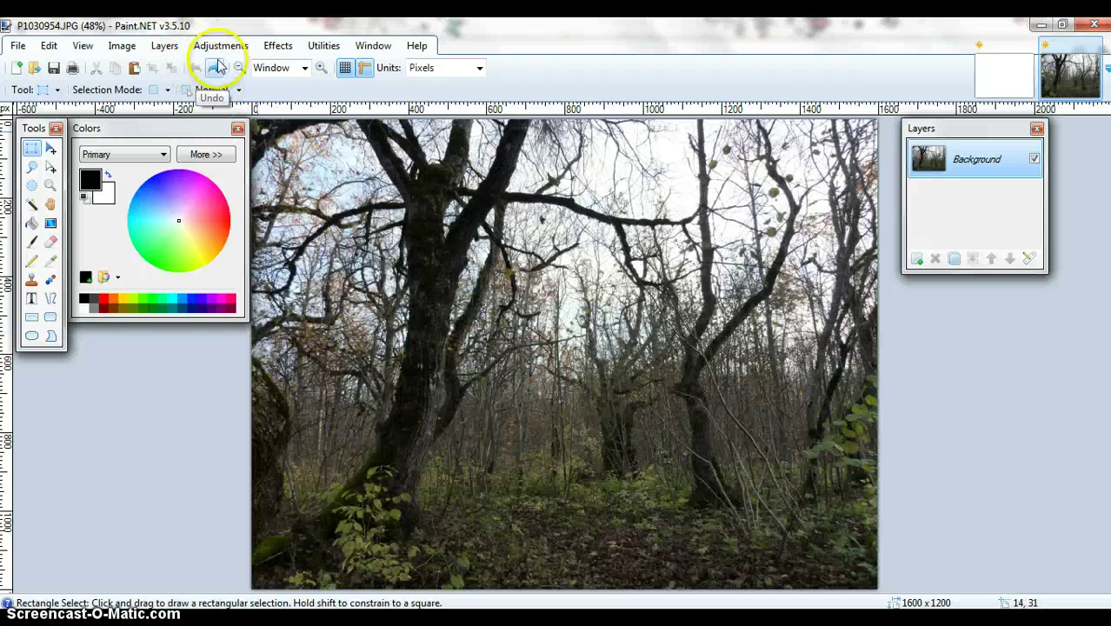
Invert the photo's colors and undo the inversion.
click(222, 46)
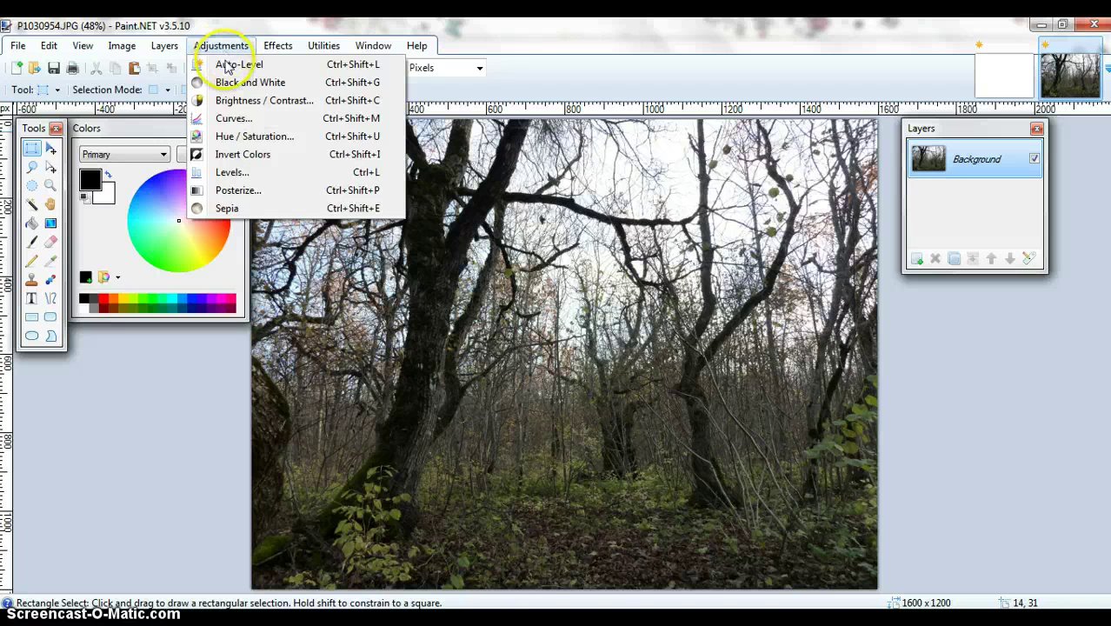
click(230, 156)
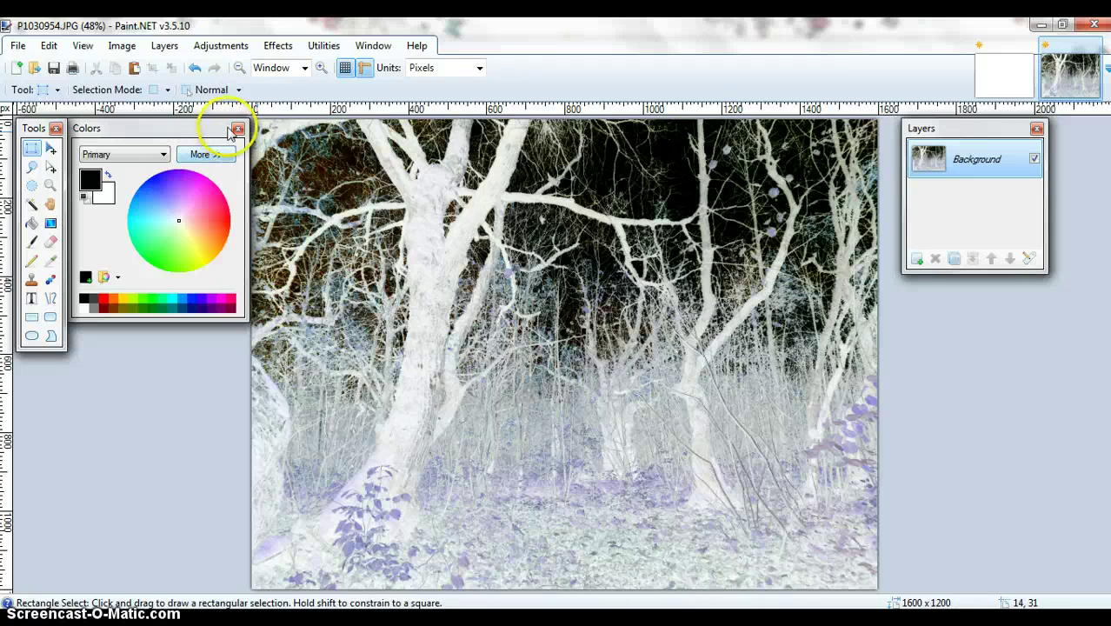
click(197, 75)
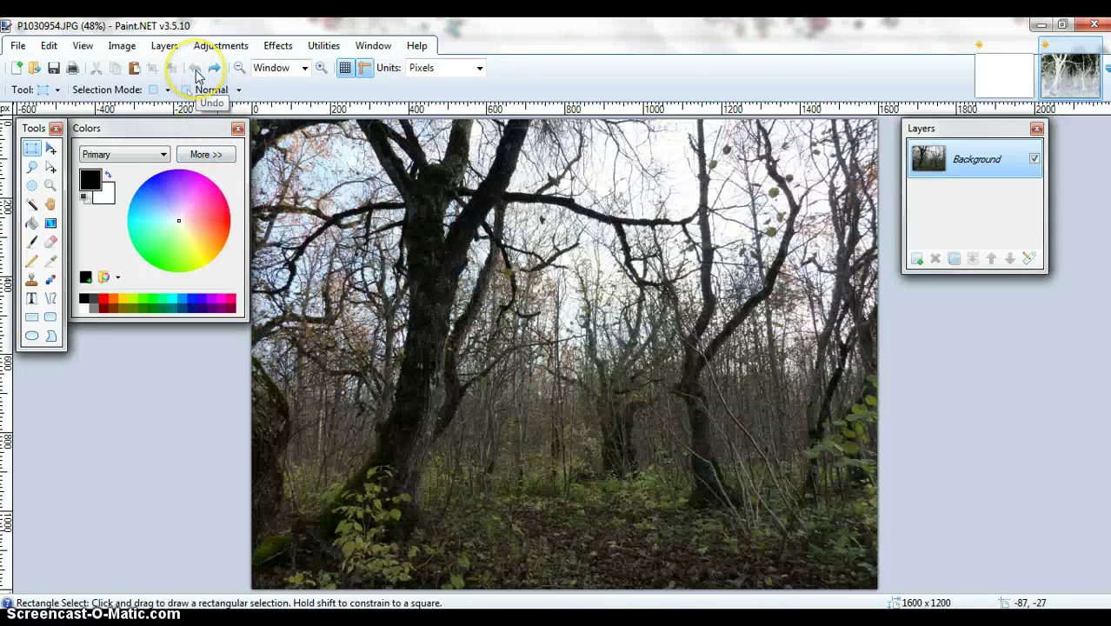
Start a Levels adjustment with automatic levels, raise the input black point to 90, and set the output gamma to 0.46.
click(222, 47)
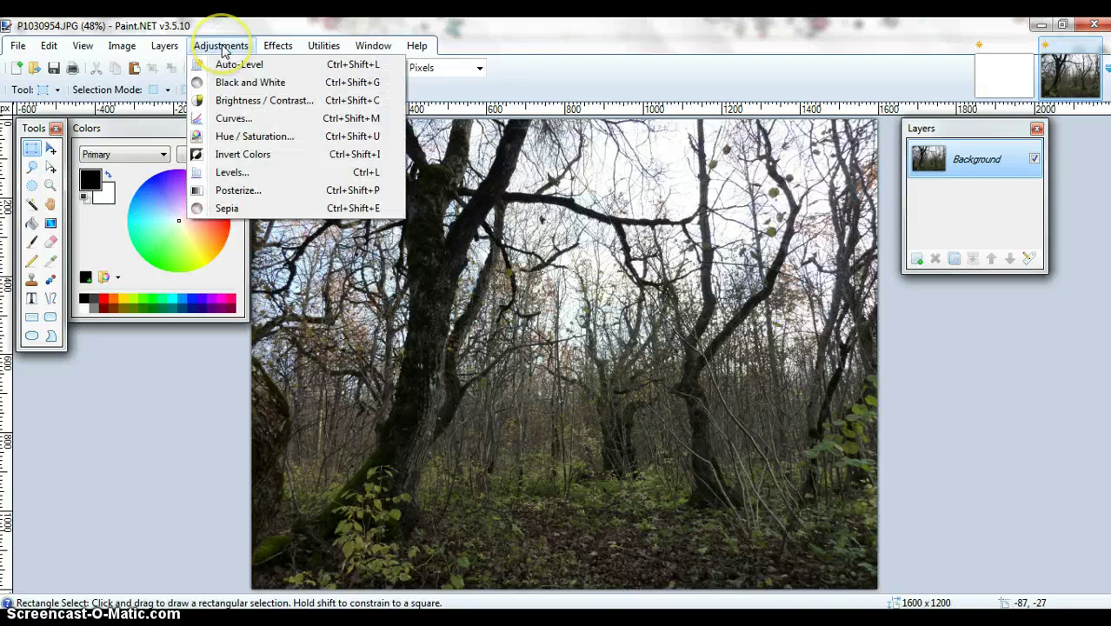
click(230, 172)
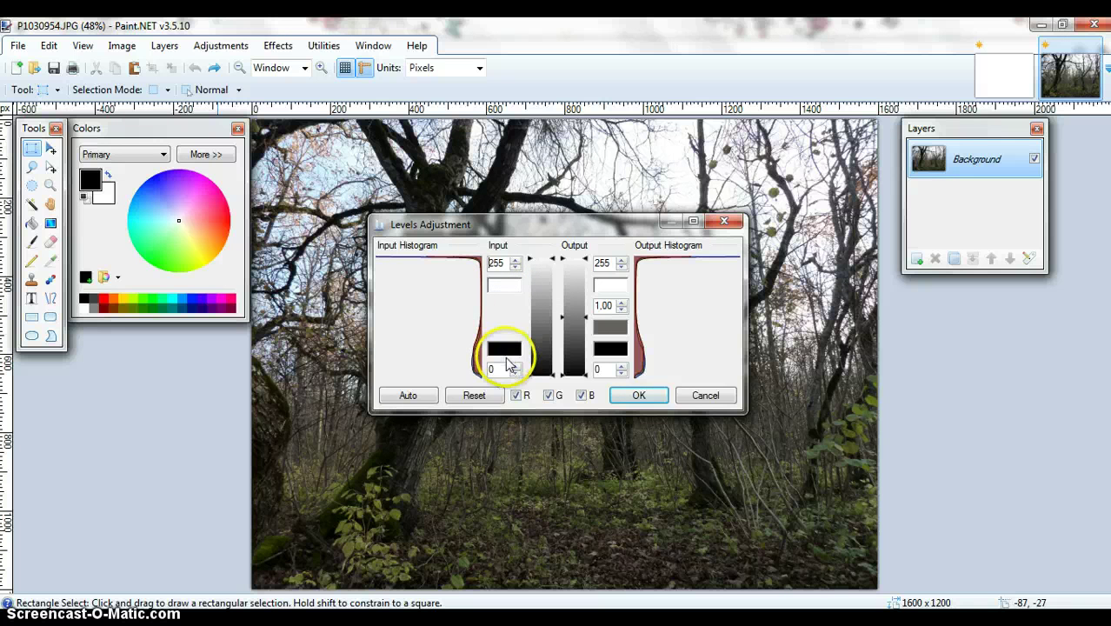
click(405, 396)
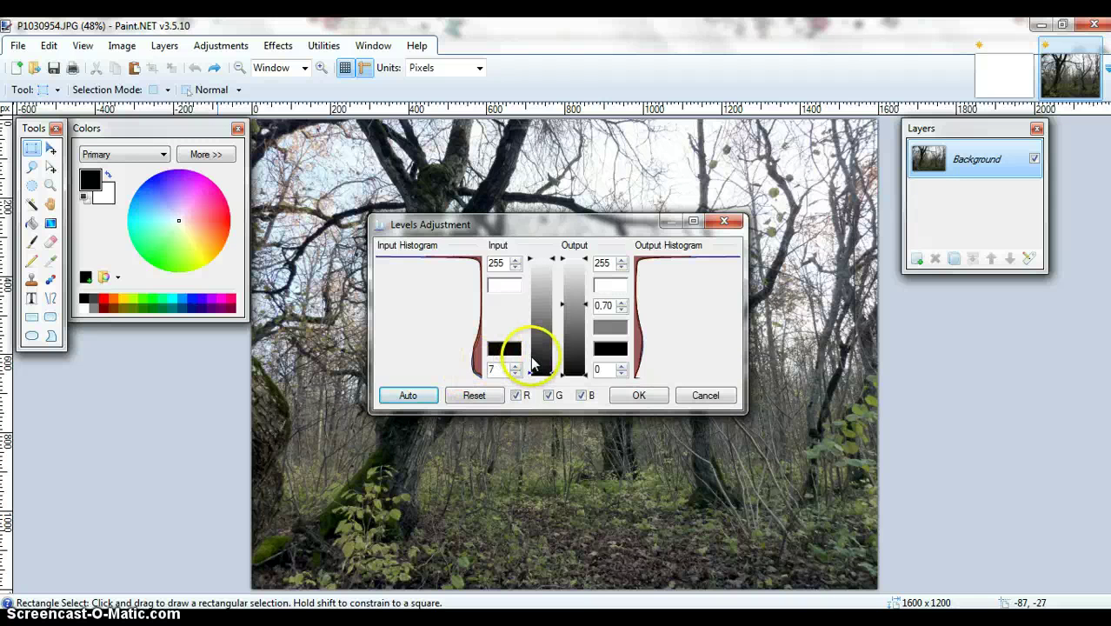
click(537, 341)
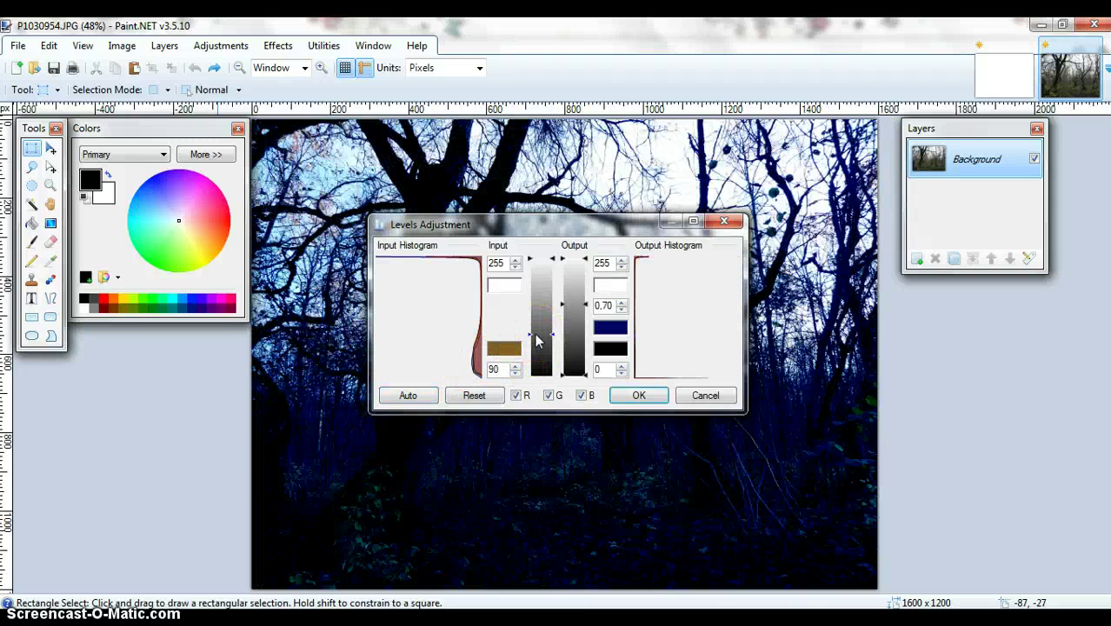
drag(565, 310, 580, 298)
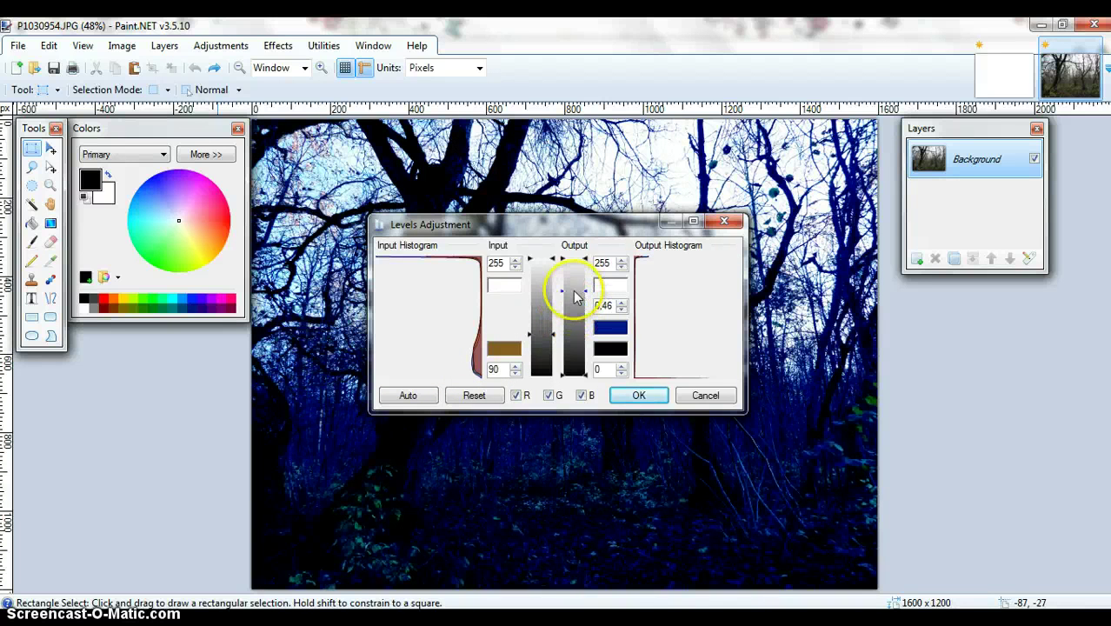
Choose orange as the input white color and light yellow as the output white color, and apply the Levels adjustment.
click(515, 289)
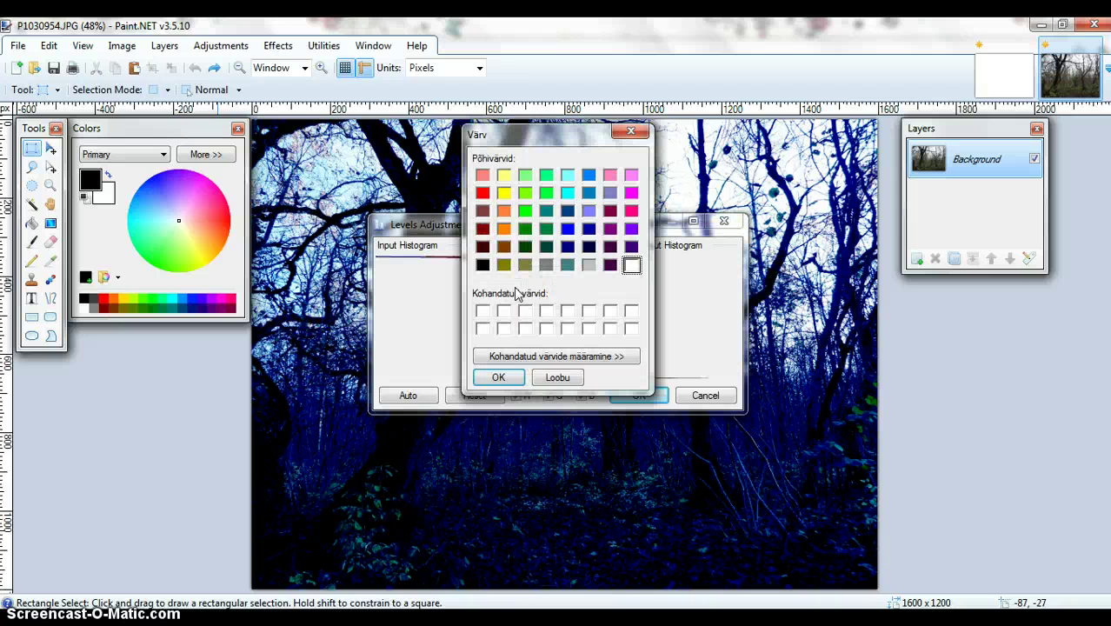
click(504, 212)
click(493, 380)
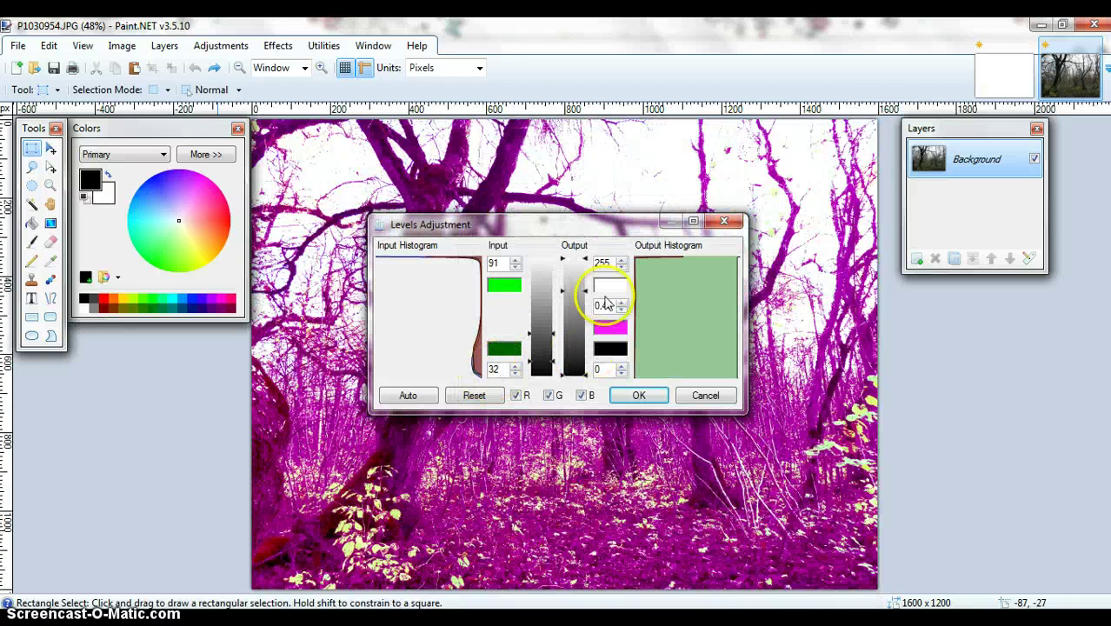
click(608, 289)
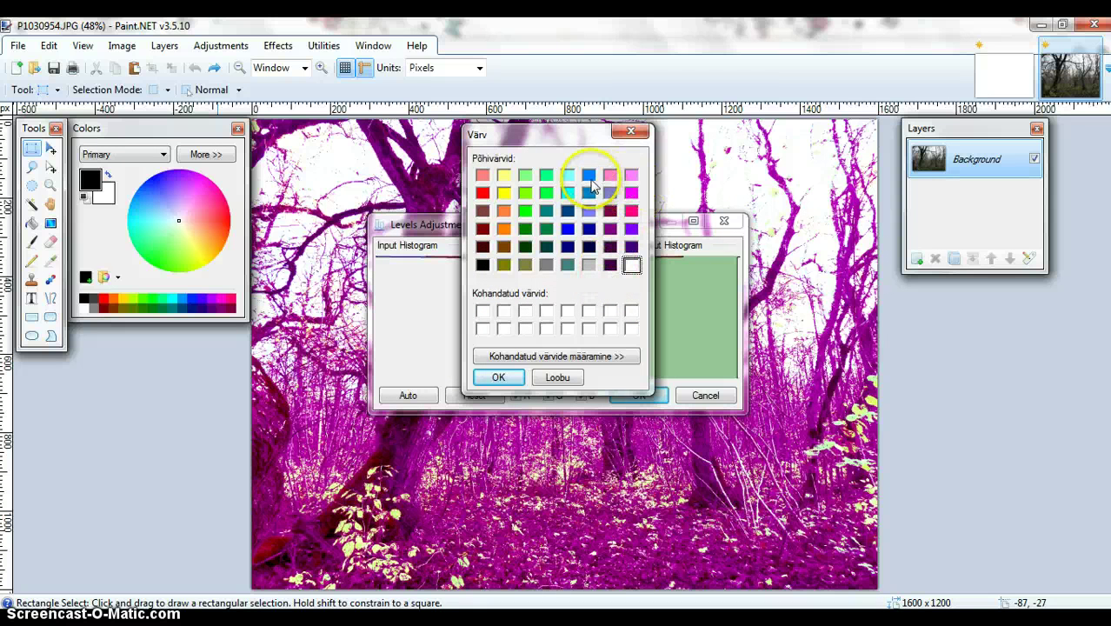
click(503, 177)
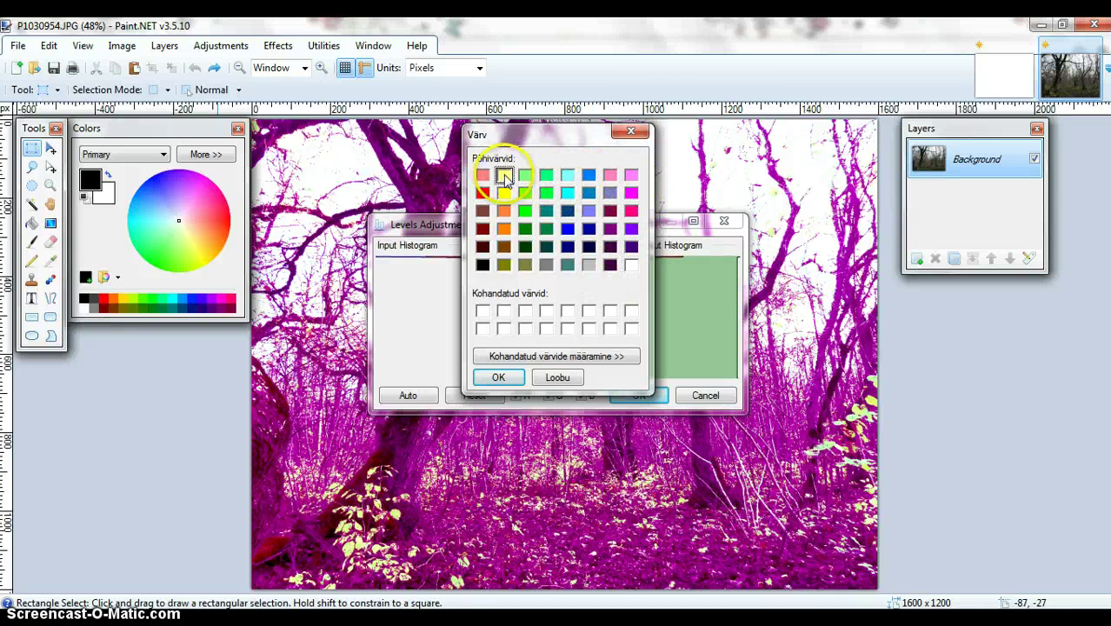
click(499, 379)
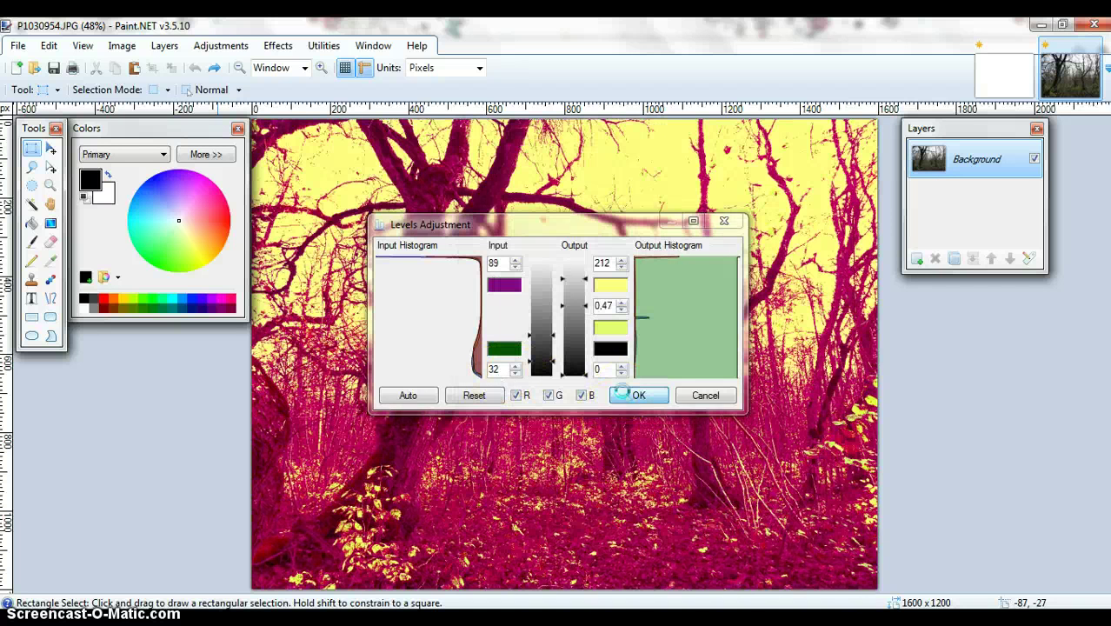
click(625, 396)
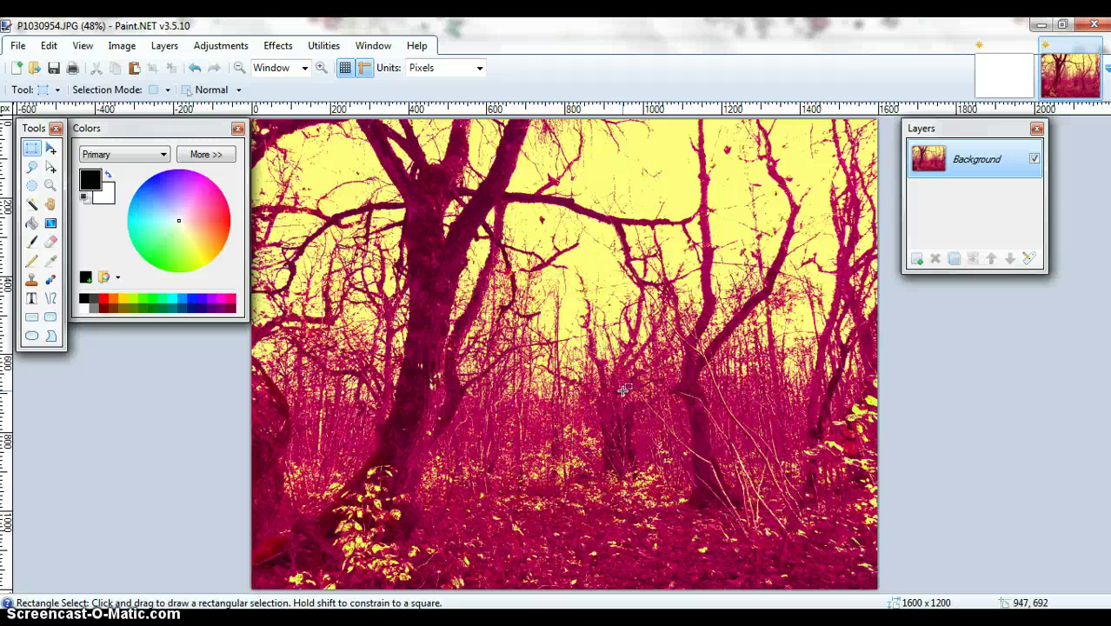
Undo the Levels adjustment and start a Posterize adjustment with the linked channels at 21.
click(195, 75)
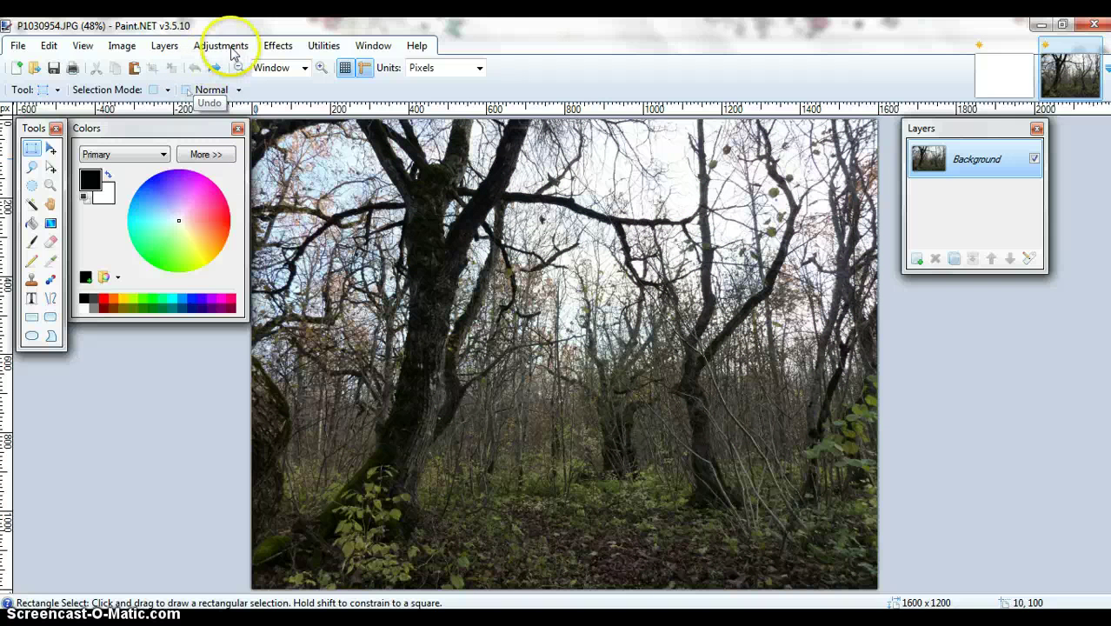
click(226, 47)
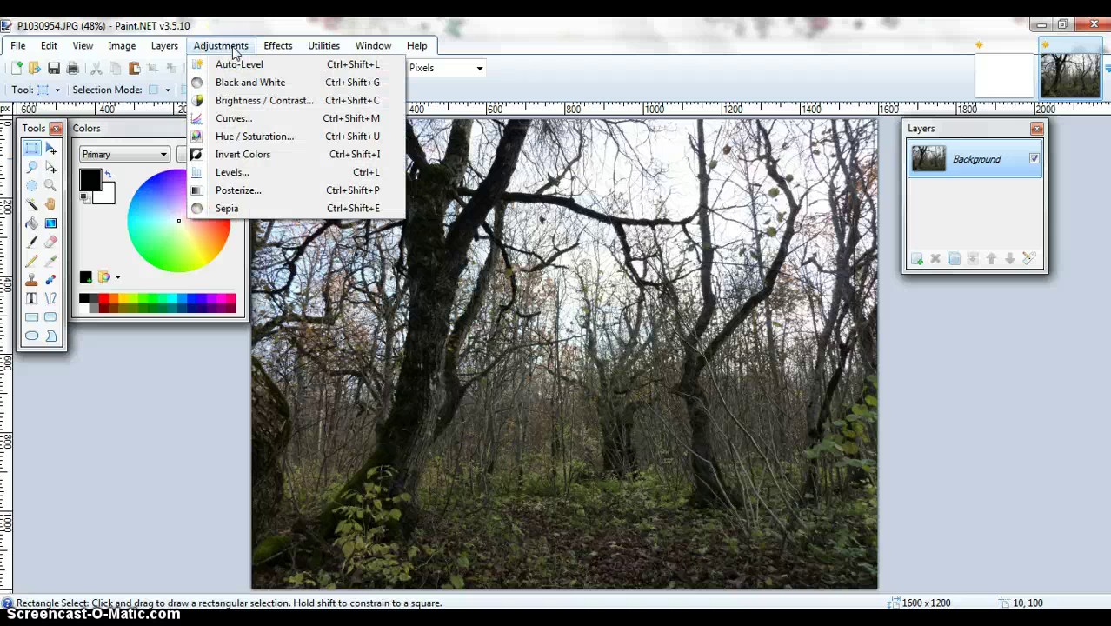
click(238, 190)
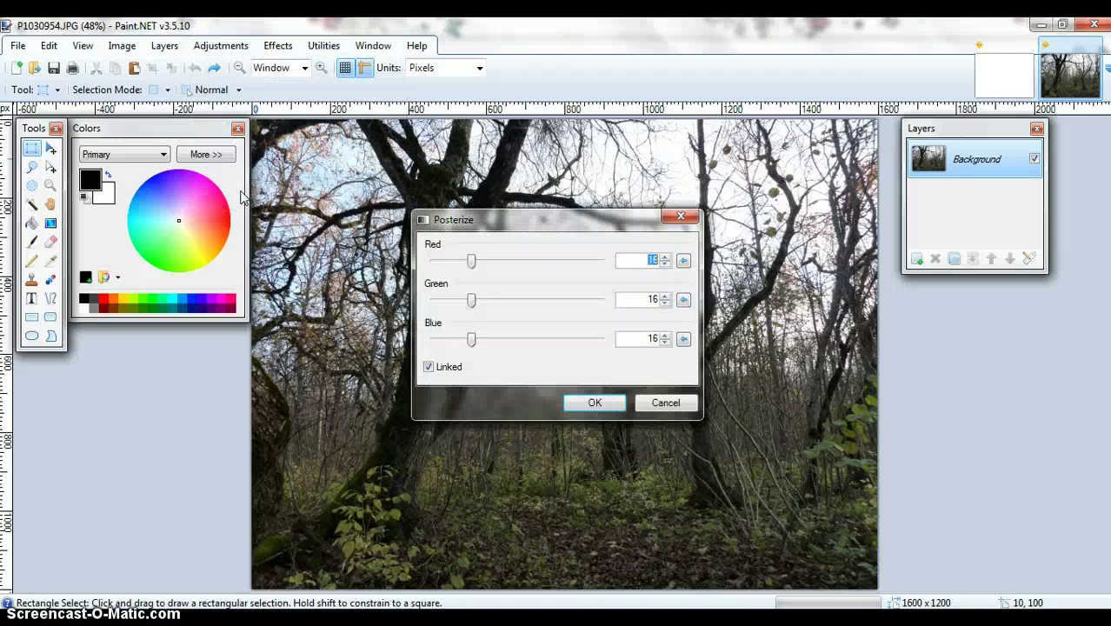
click(500, 263)
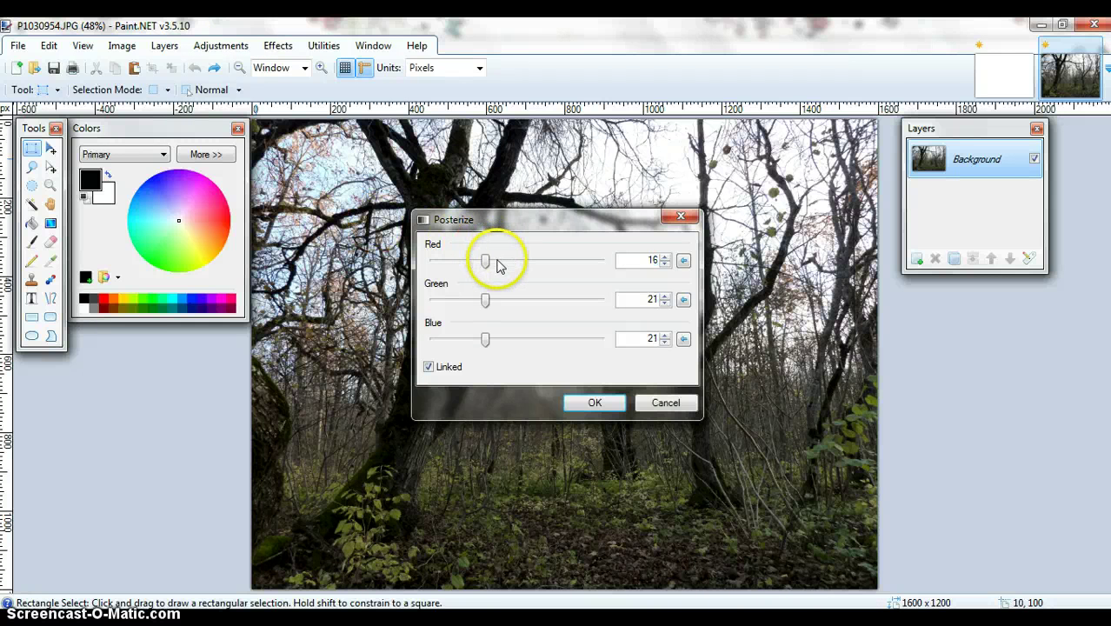
Unlink the Posterize channels, set green to 16 and both red and blue to 41, and apply the adjustment.
click(428, 367)
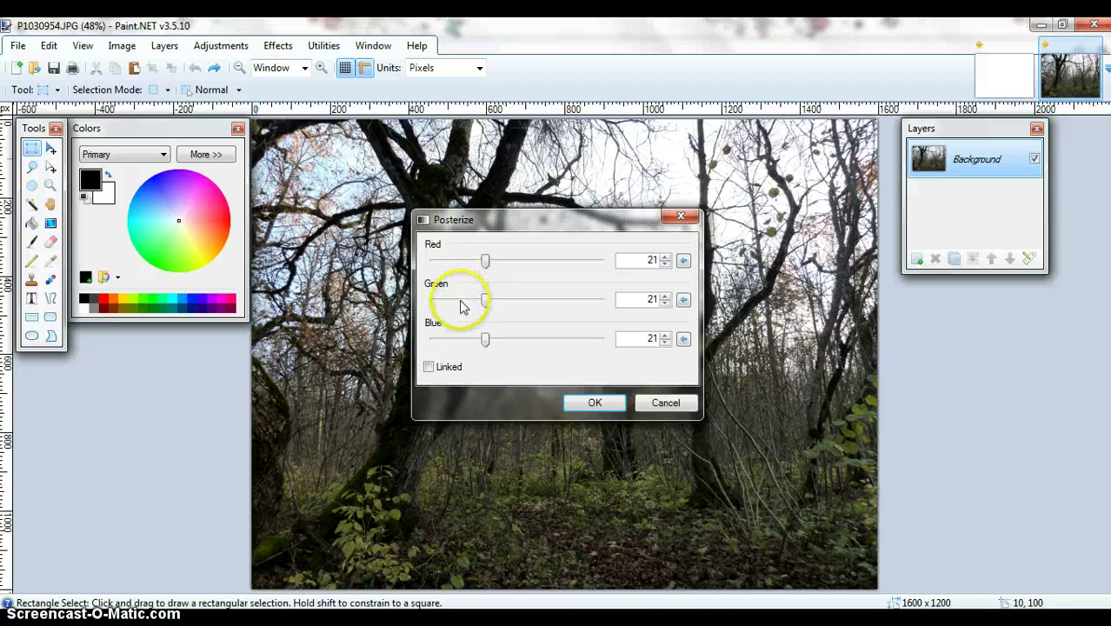
click(462, 300)
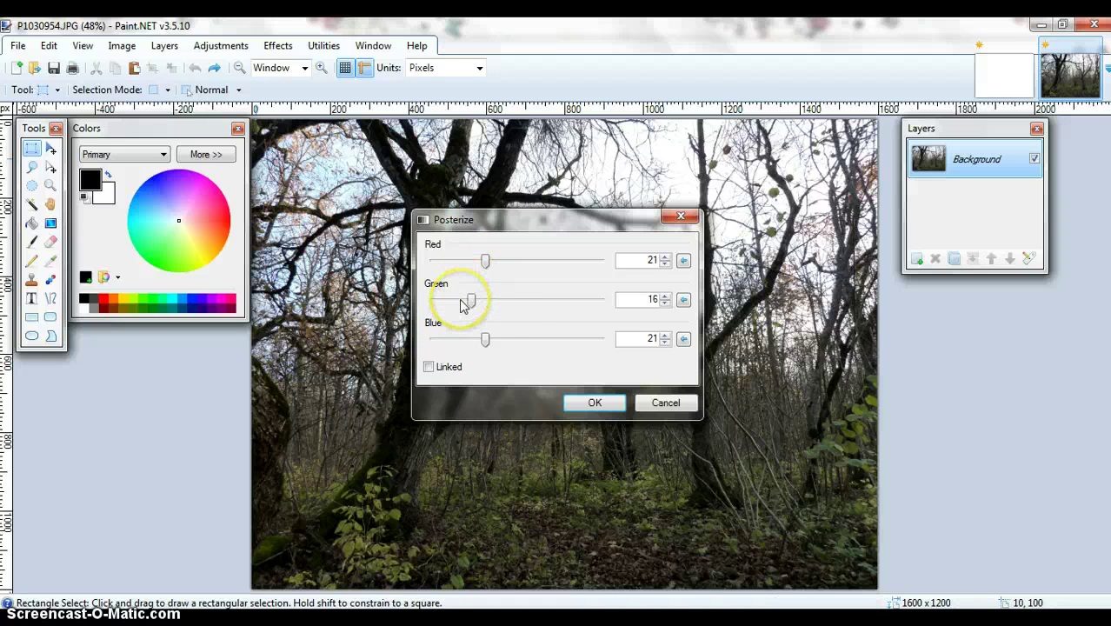
click(521, 341)
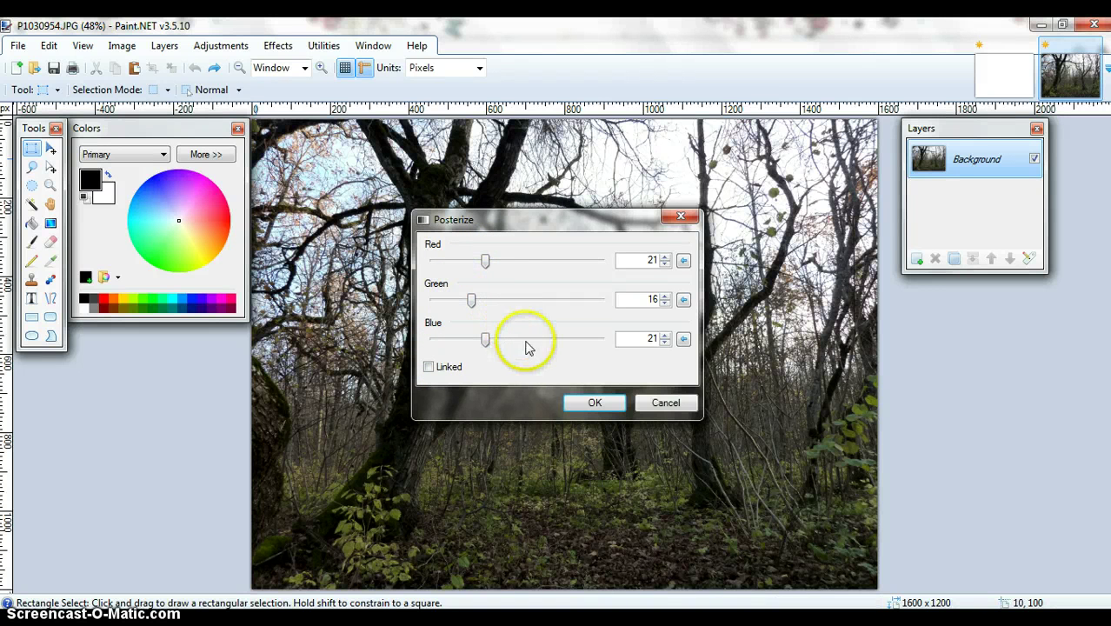
click(527, 342)
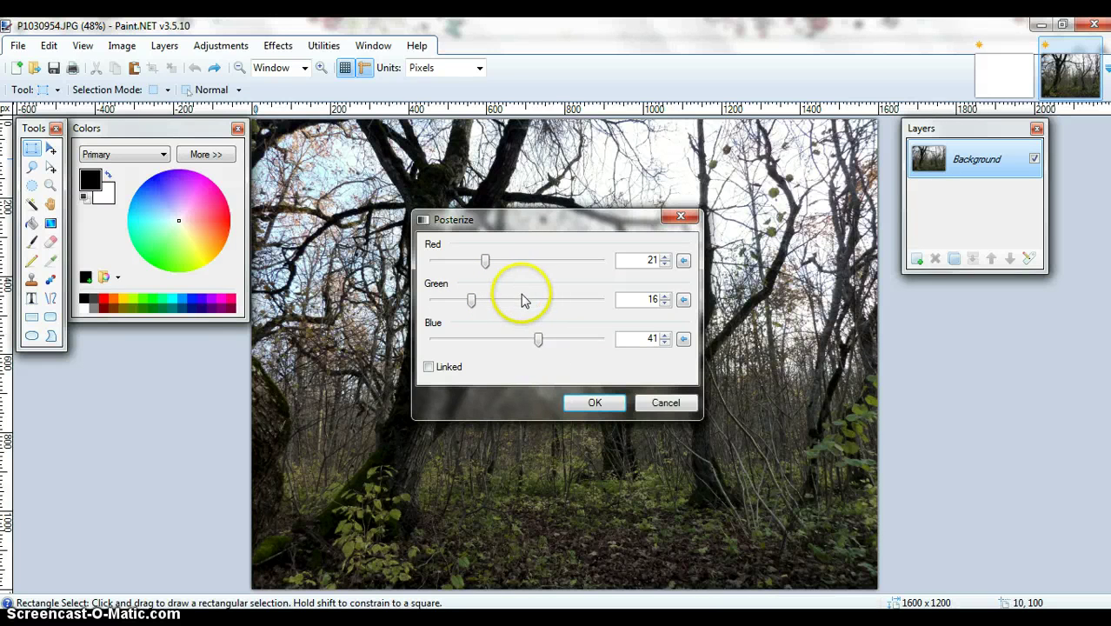
click(547, 267)
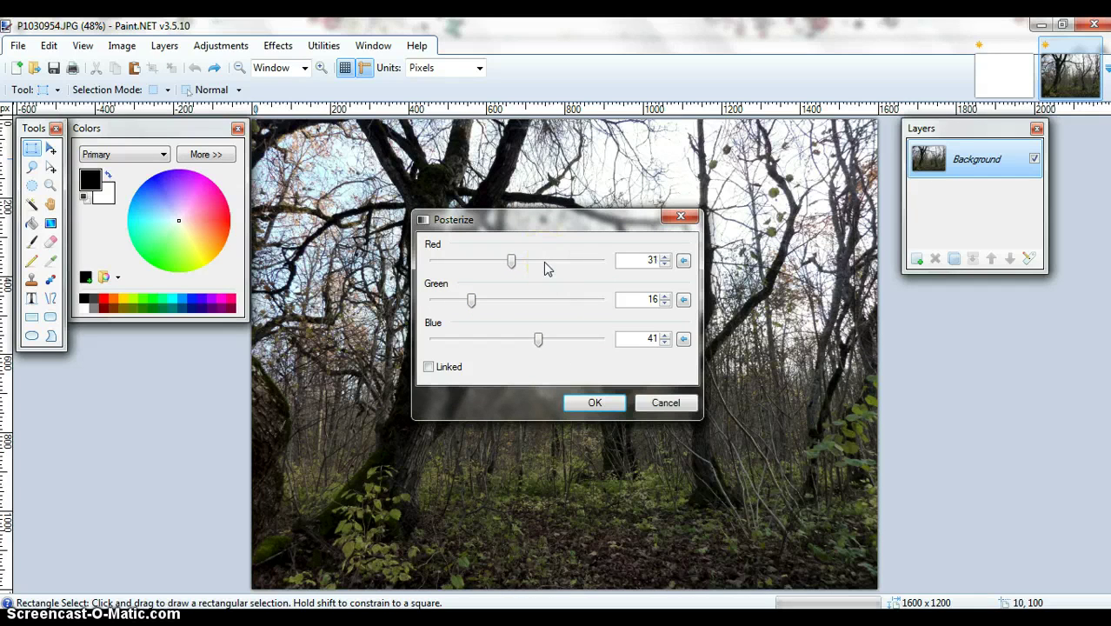
click(498, 300)
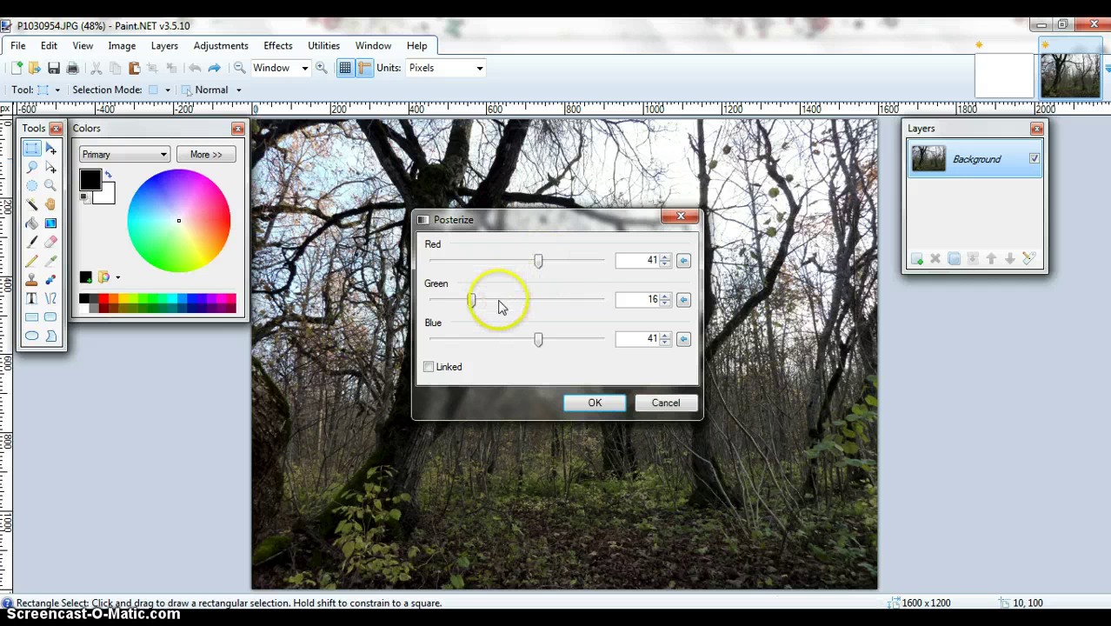
click(578, 403)
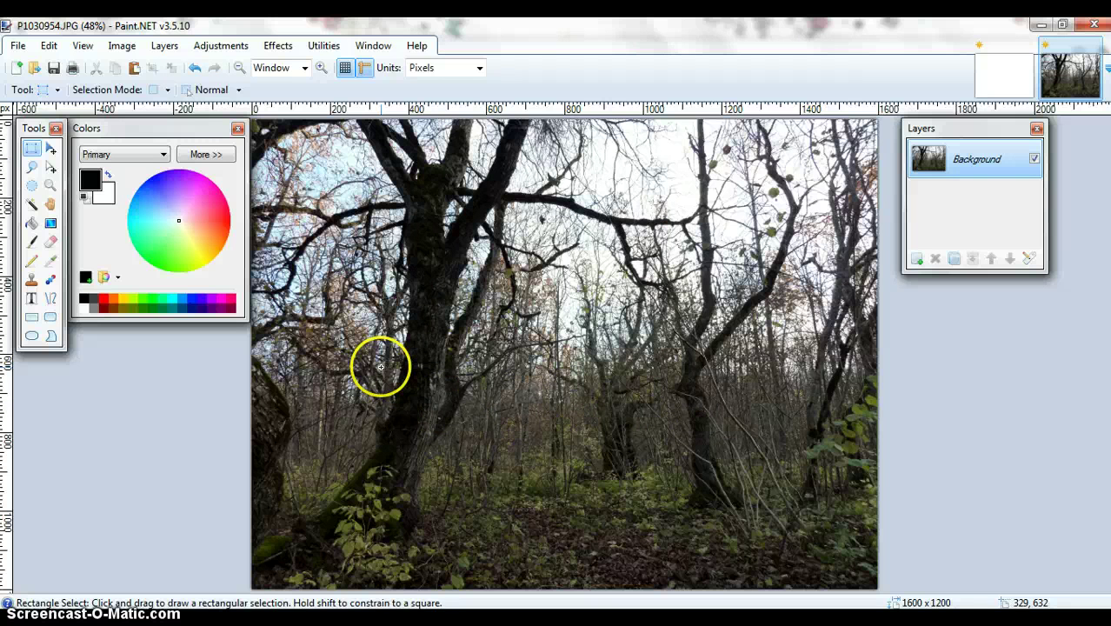
Select a rectangle of about 266 x 134 pixels across the large tree trunk and set the primary color to blue.
drag(380, 367, 484, 419)
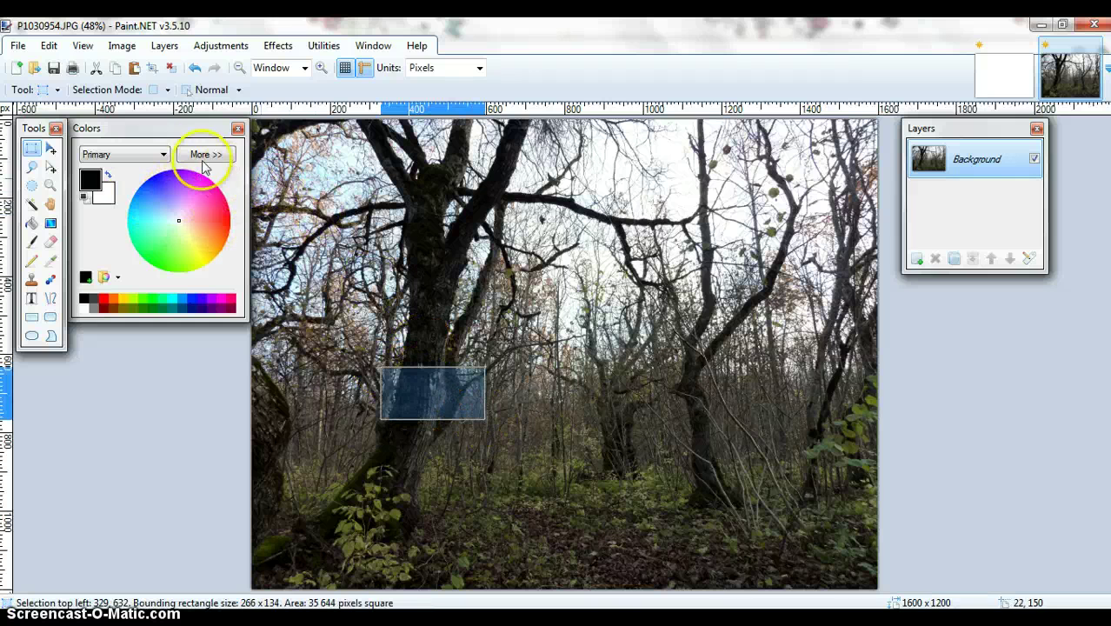
click(155, 195)
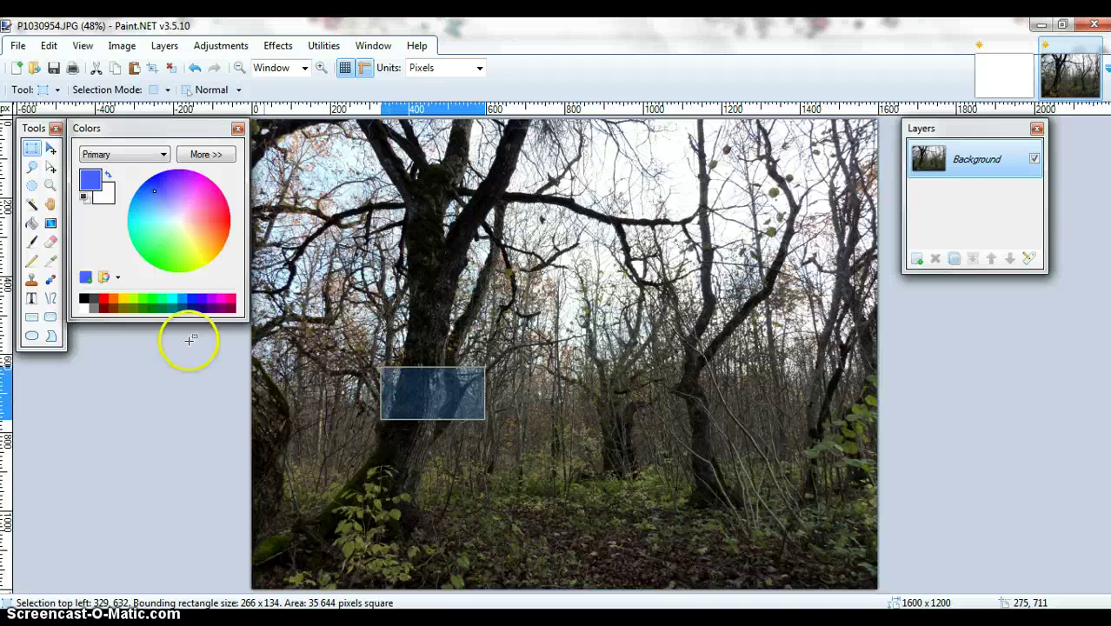
Fill the rectangular selection on the tree trunk with blue using the Paint Bucket, and undo both the fill and the selection.
click(31, 224)
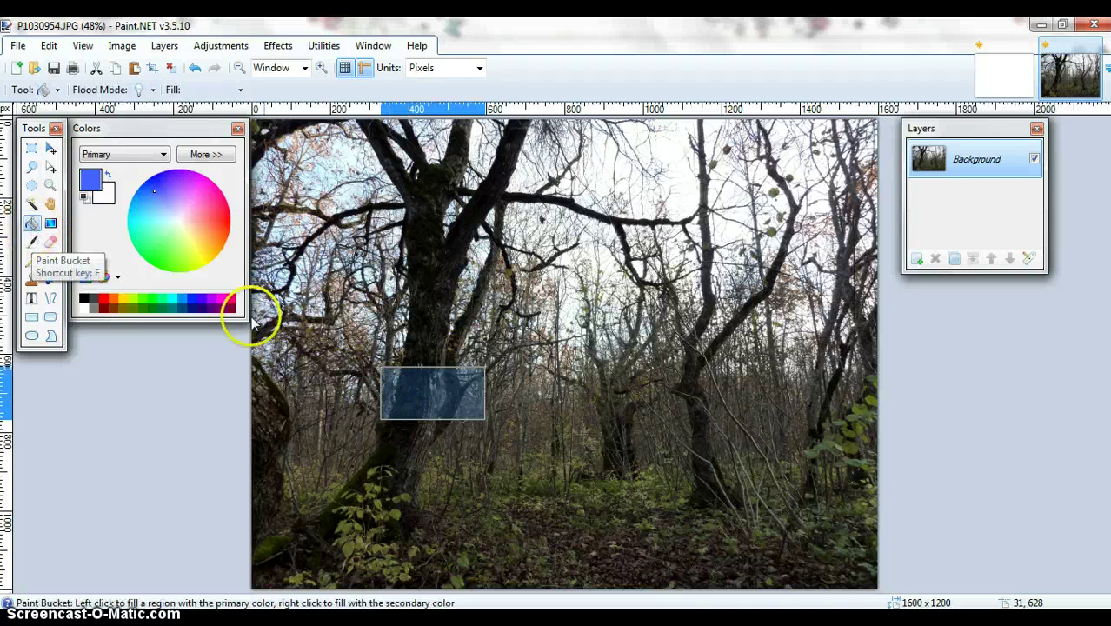
click(395, 385)
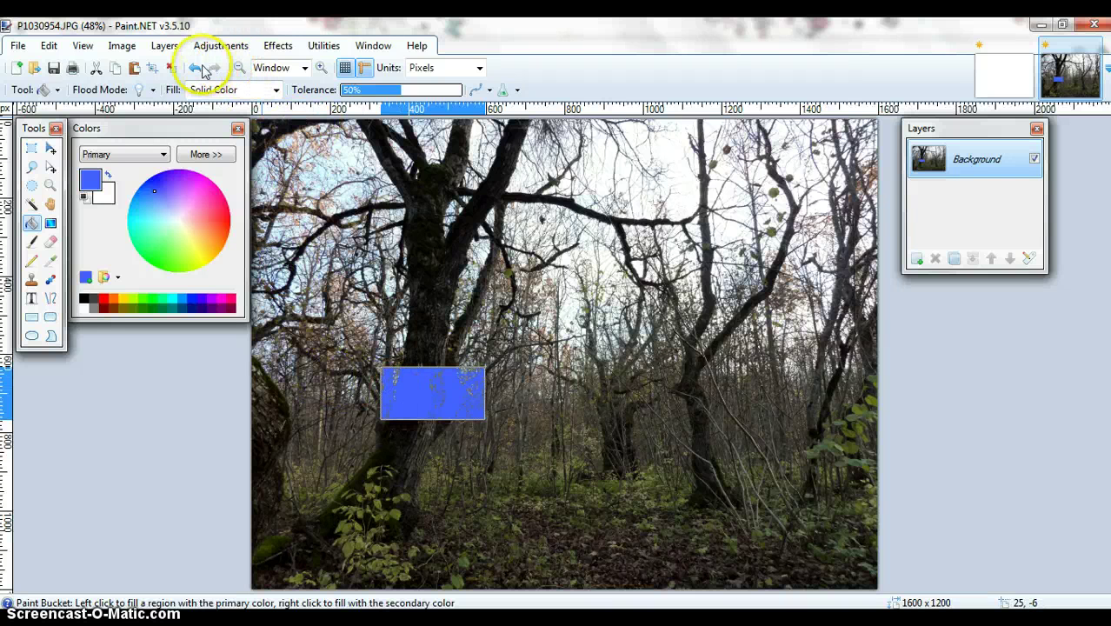
click(197, 69)
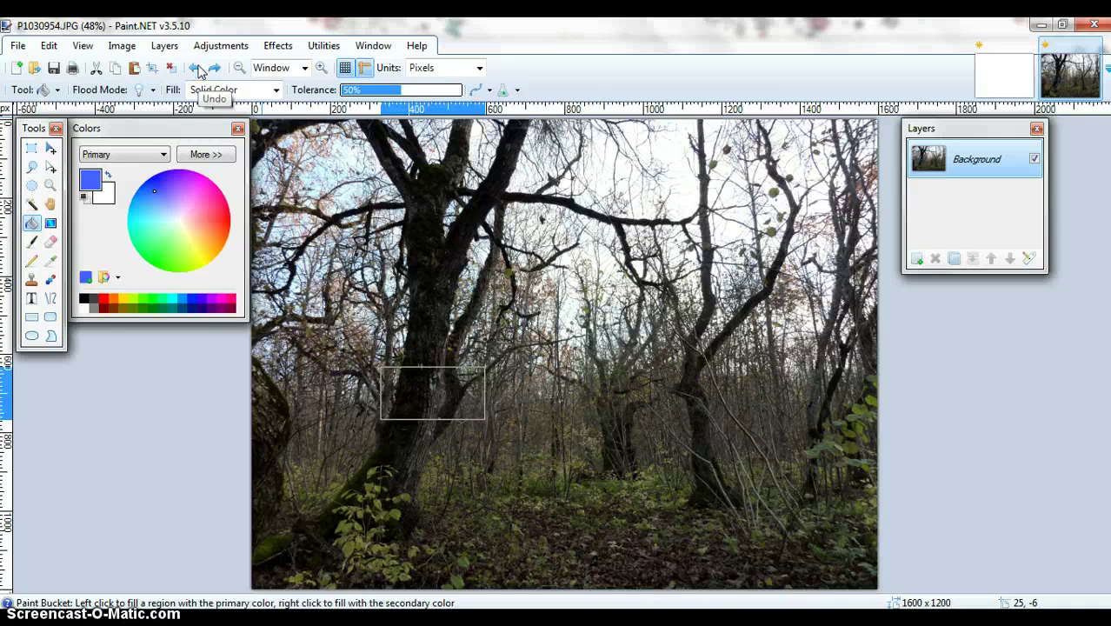
click(198, 69)
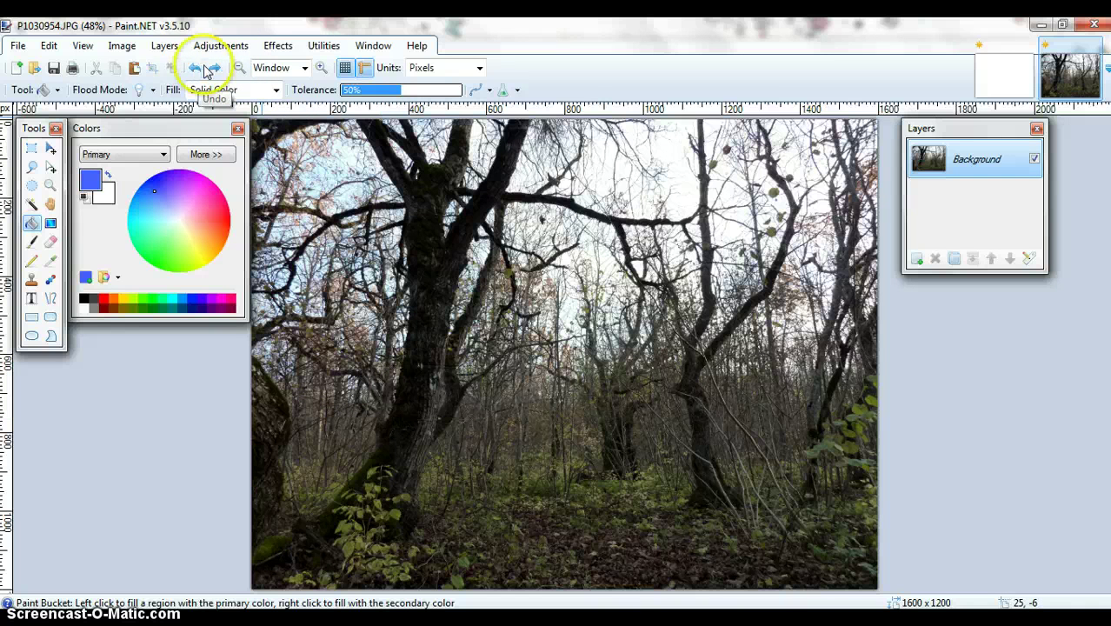
Apply the Sepia adjustment to the whole forest photo.
click(216, 68)
click(221, 48)
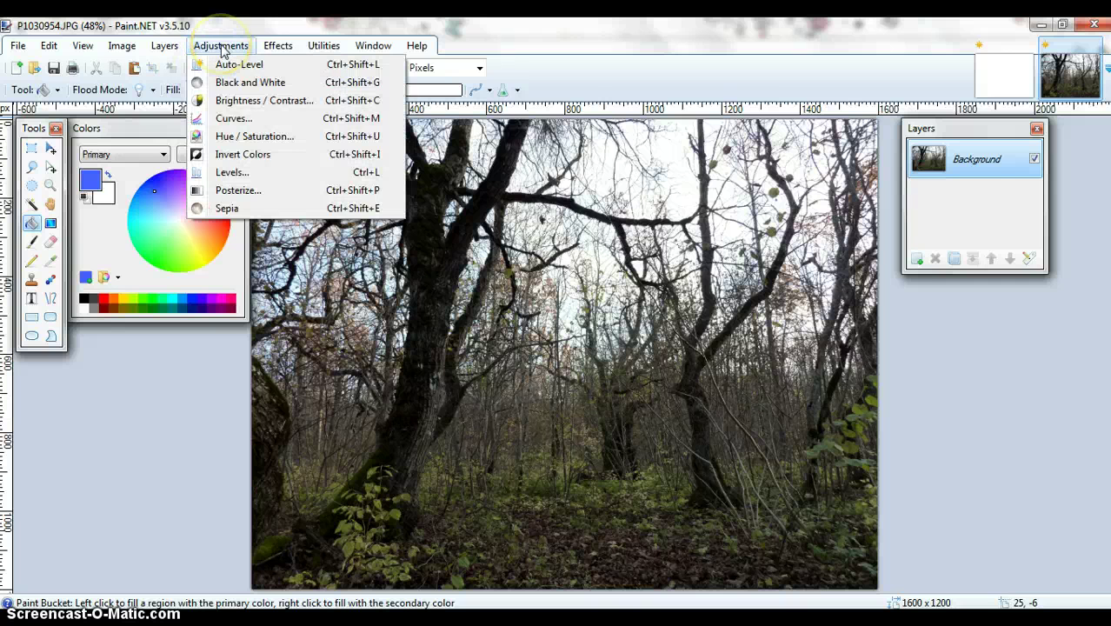
click(228, 209)
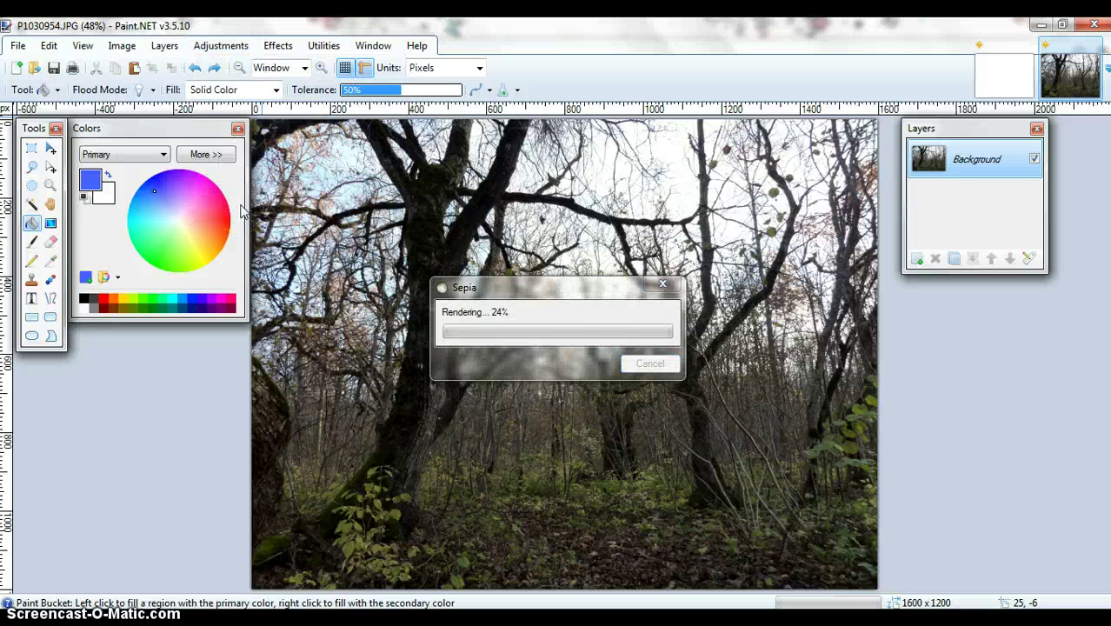